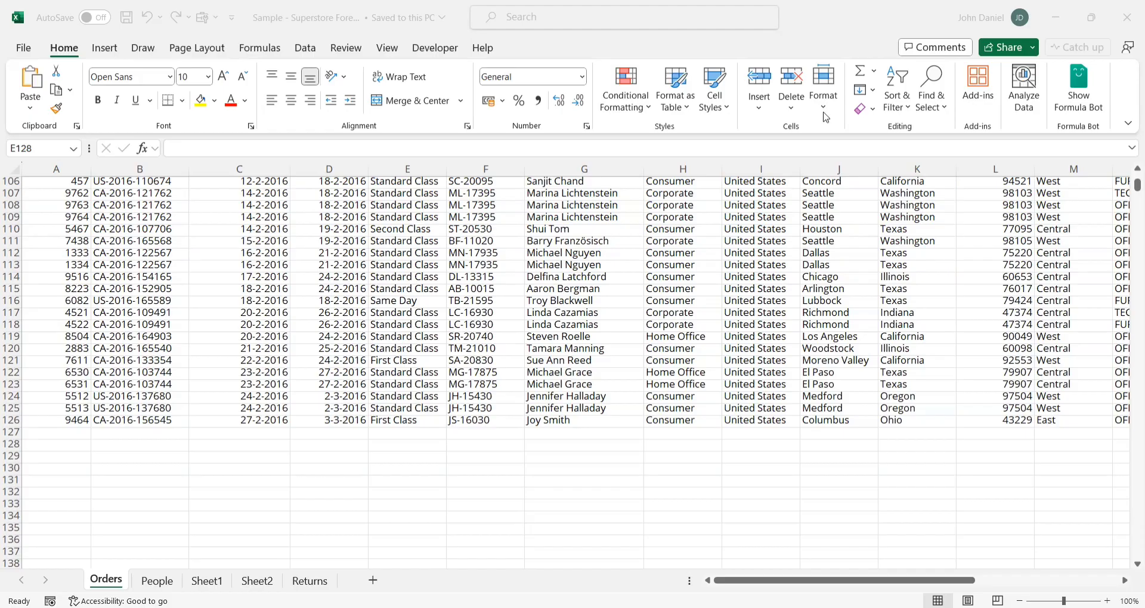
- Examine the Orders sheet from its first row, focusing on the Order Date and Ship Date columns and the fields through Profit
scroll(480, 339, "up", 12)
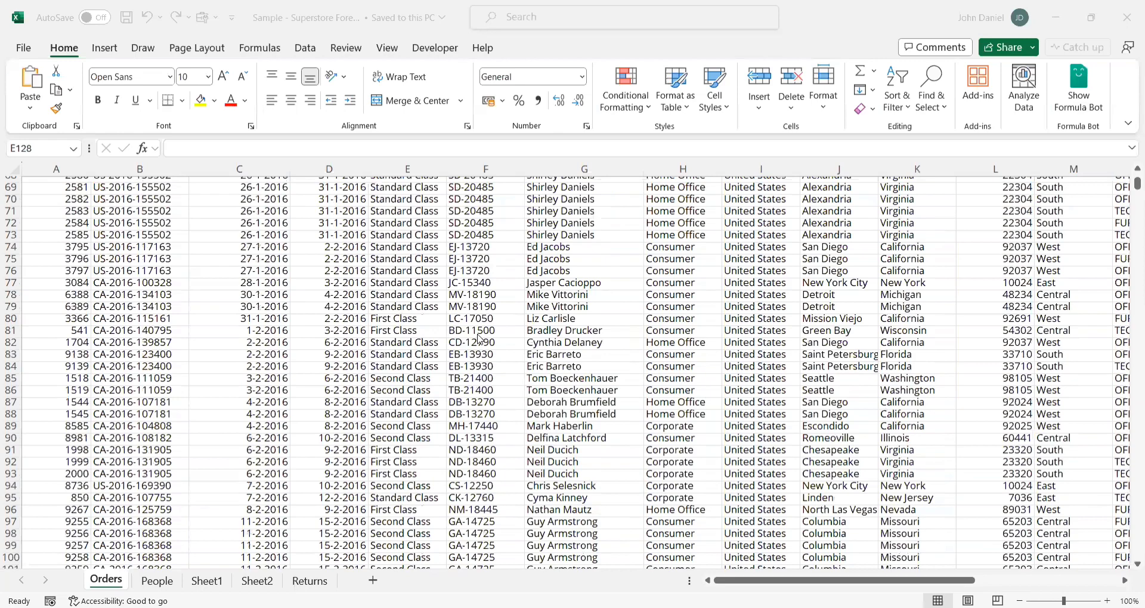
scroll(480, 339, "up", 20)
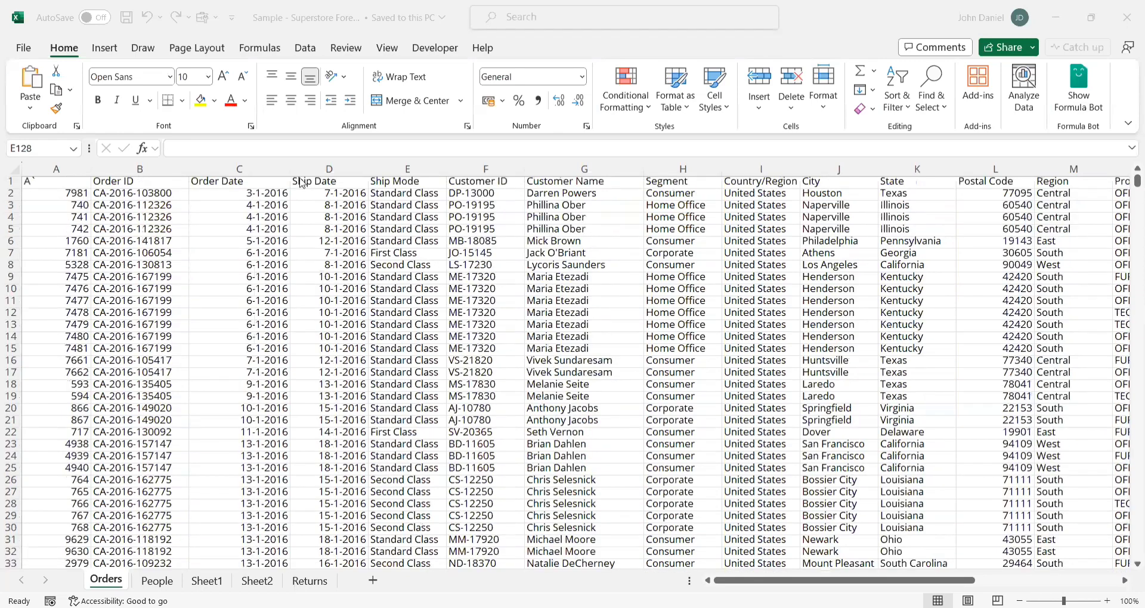
left_click(209, 183)
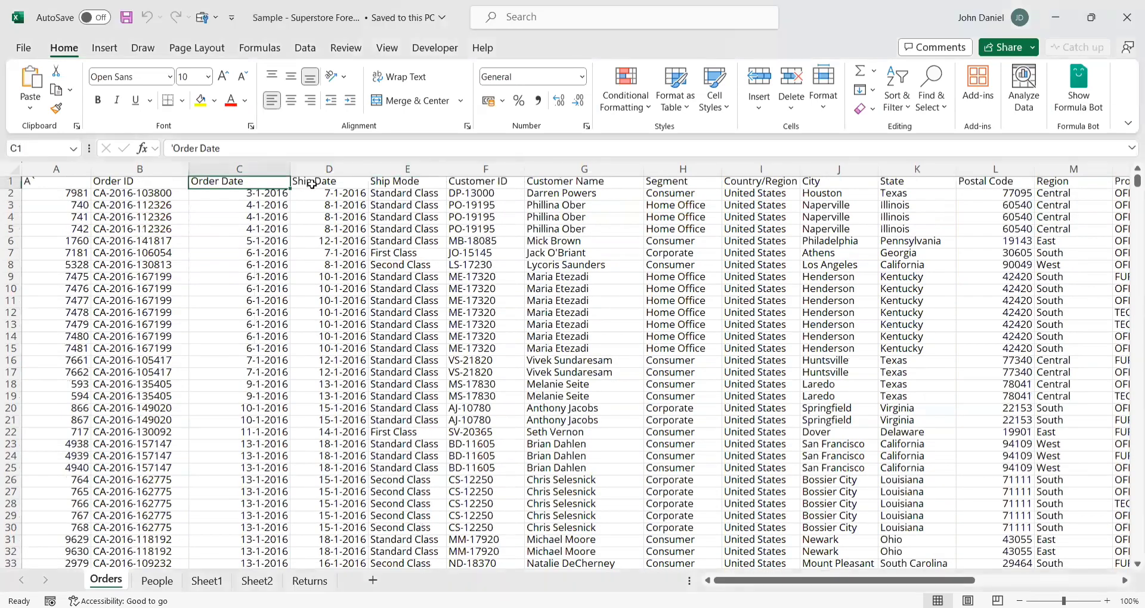
left_click(311, 184)
left_click_drag(791, 585, 1080, 580)
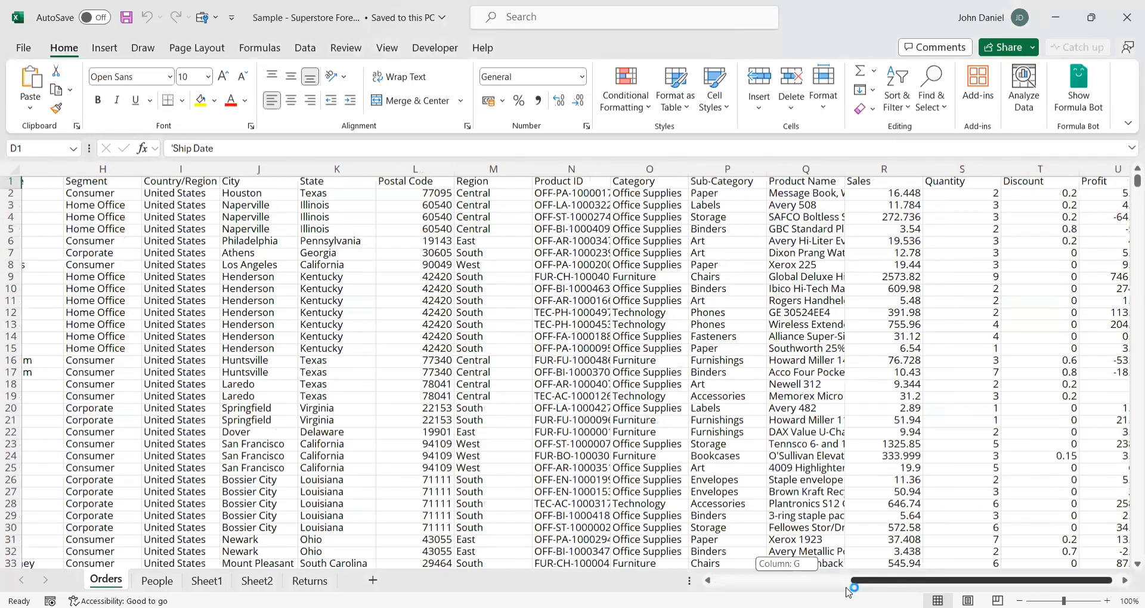
left_click_drag(283, 314, 334, 294)
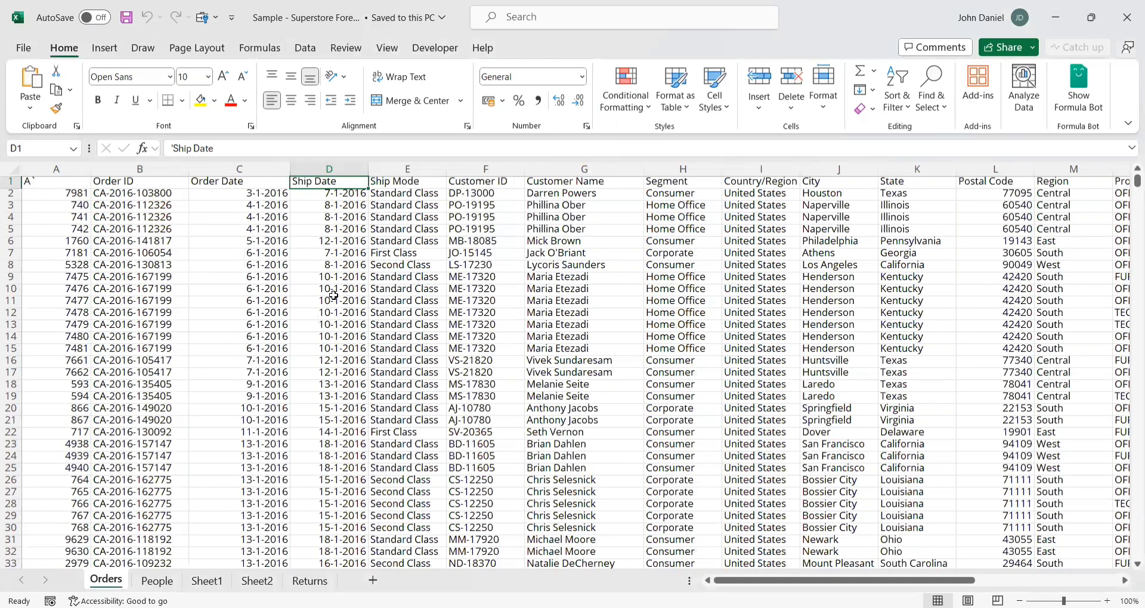
left_click(254, 173)
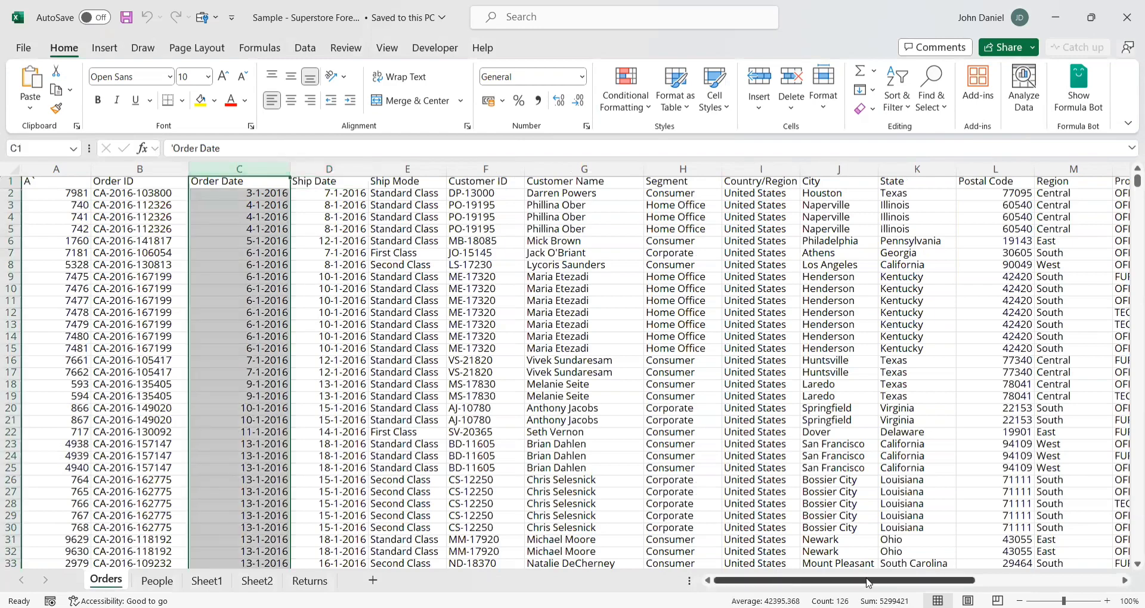
left_click_drag(813, 580, 944, 580)
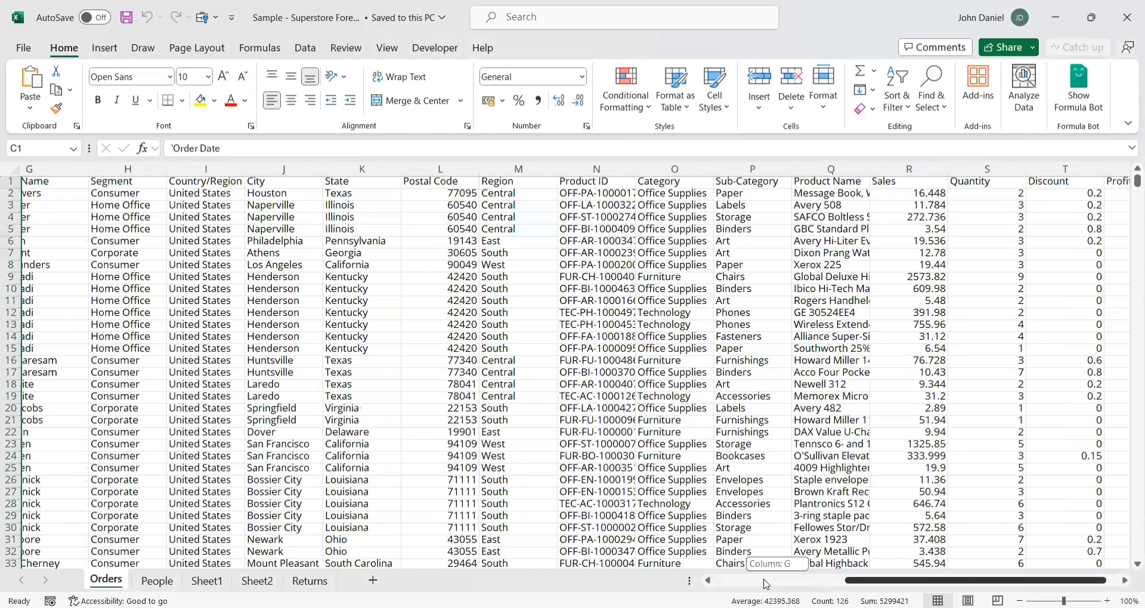
left_click_drag(765, 583, 765, 583)
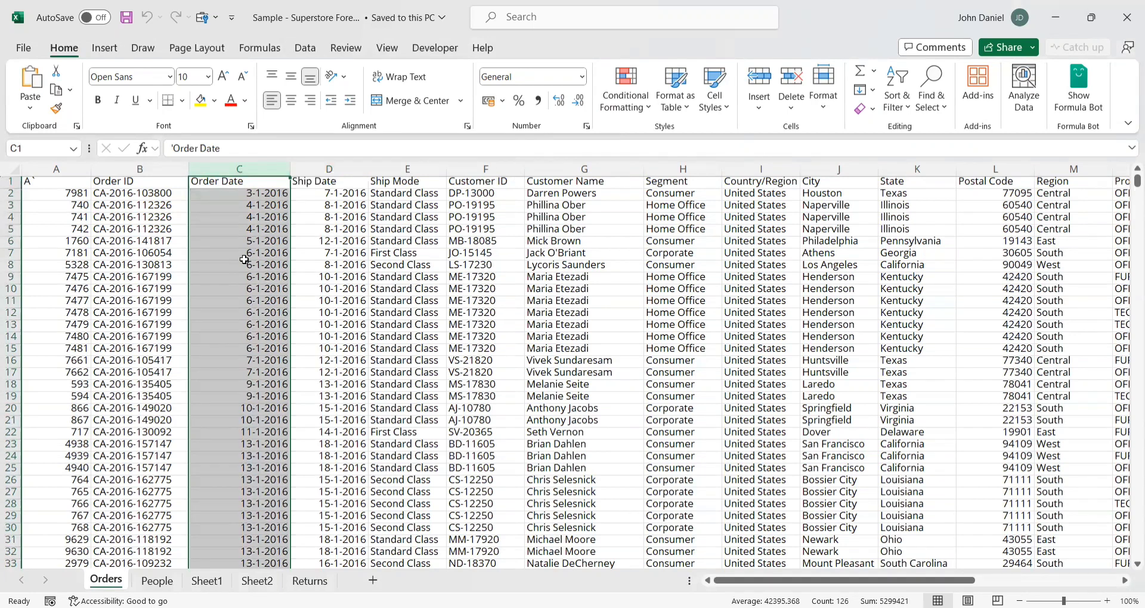
left_click_drag(738, 579, 867, 578)
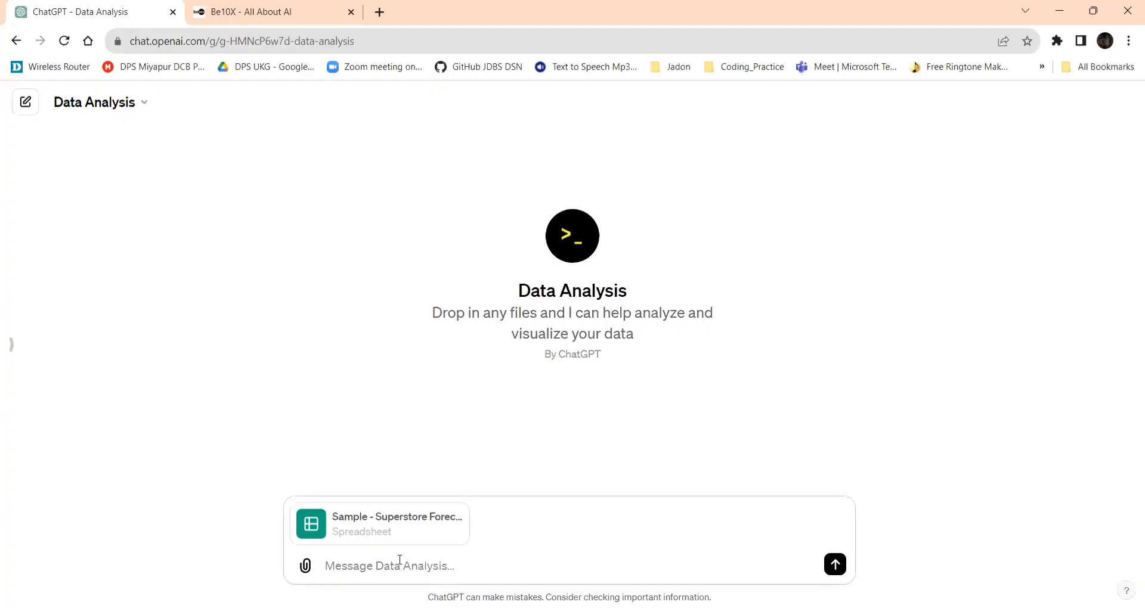
- Switch to ChatGPT's Data Analysis chat and begin the prompt with "Attached above the 'Sample - Superstore Forecast.xlsx'."
left_click(399, 559)
type("Attached above the 'Sample ")
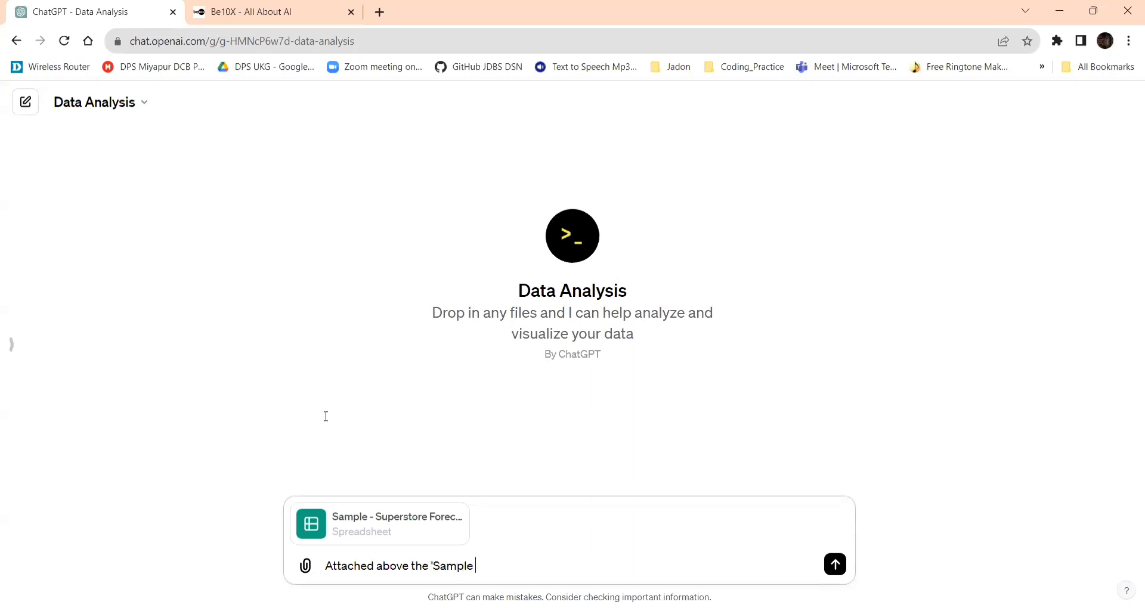
type("-Super")
key("BackSpace")
key("BackSpace")
key("BackSpace")
key("BackSpace")
key("BackSpace")
type("Superstore Forecast")
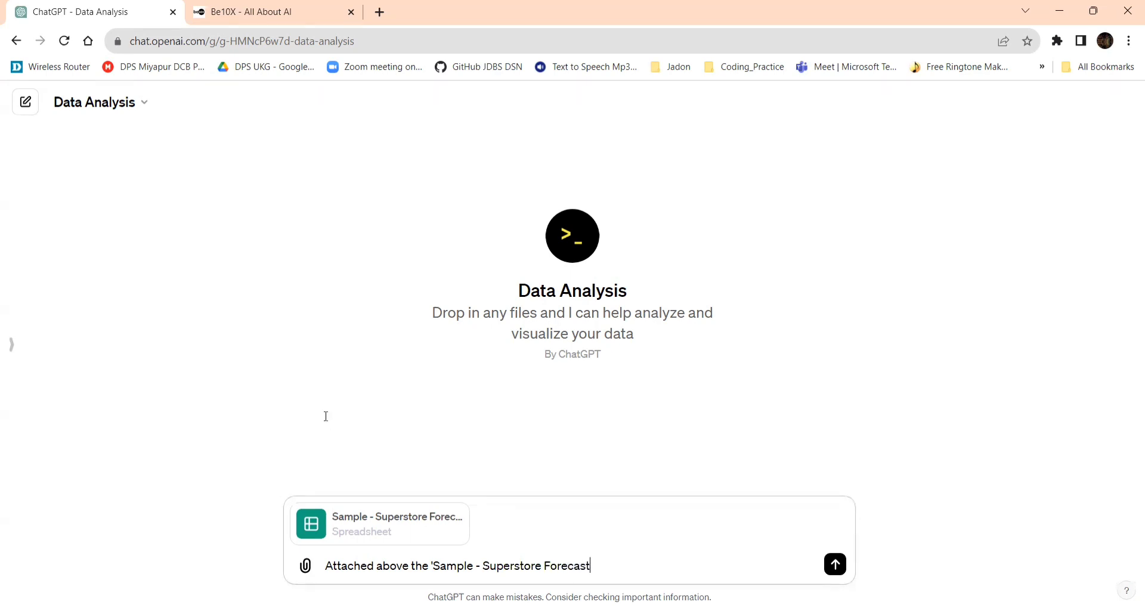
type(".xlsx'.")
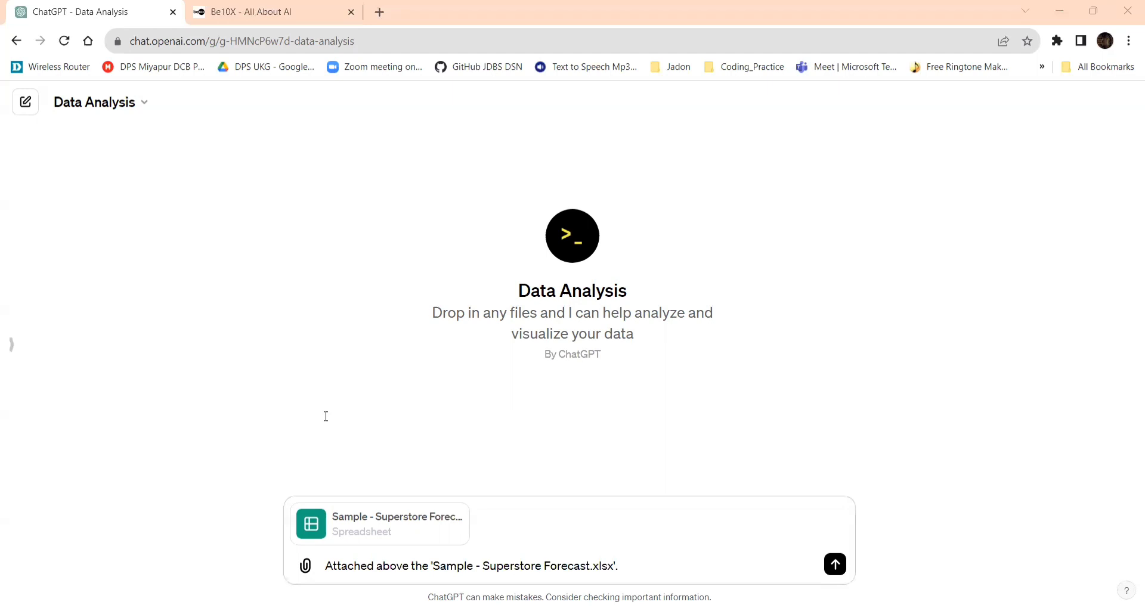
- Complete the prompt with "Give me the steps how to use 'Forecast Sheet' option under Data ribbon witout coding."
left_click(326, 416)
type("Give me the steps ")
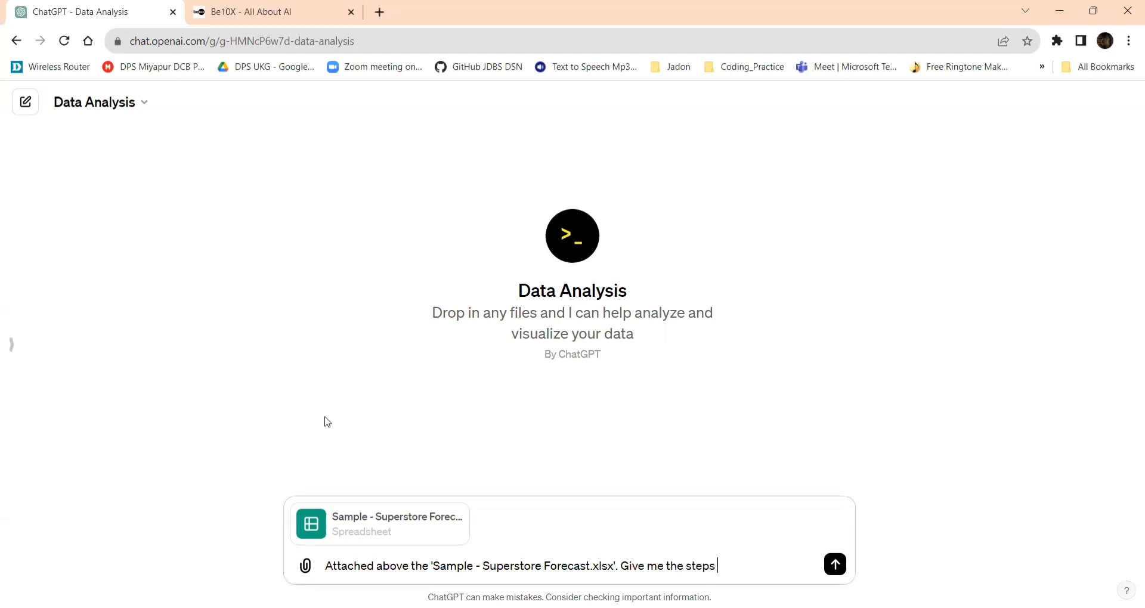
type("how  to use 'Forecast")
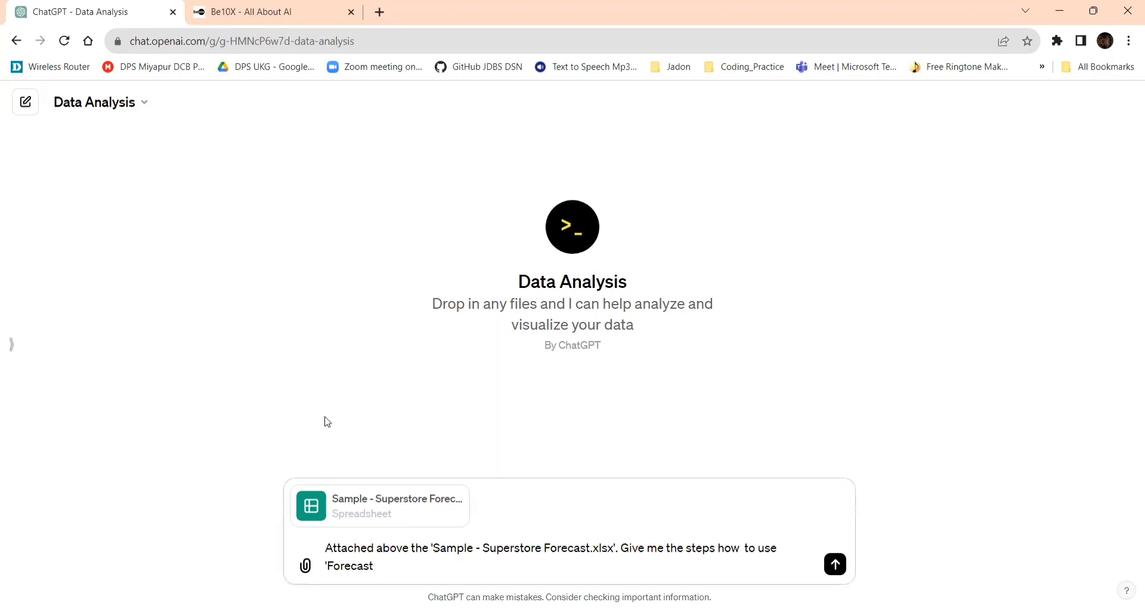
type(" Sheet' option under Data ")
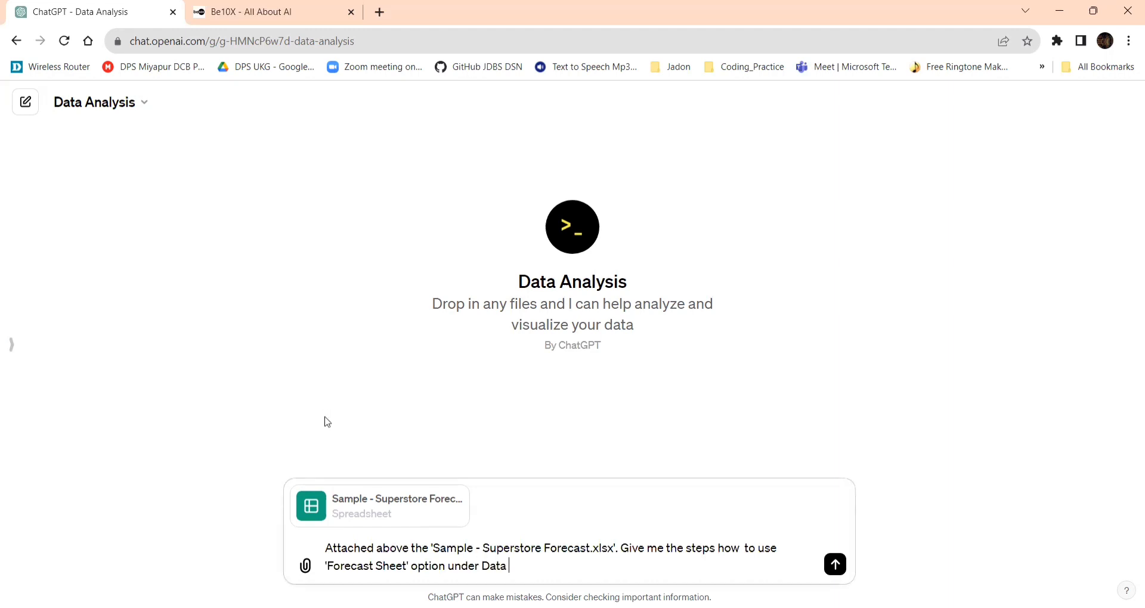
type("ribbon witout coding.")
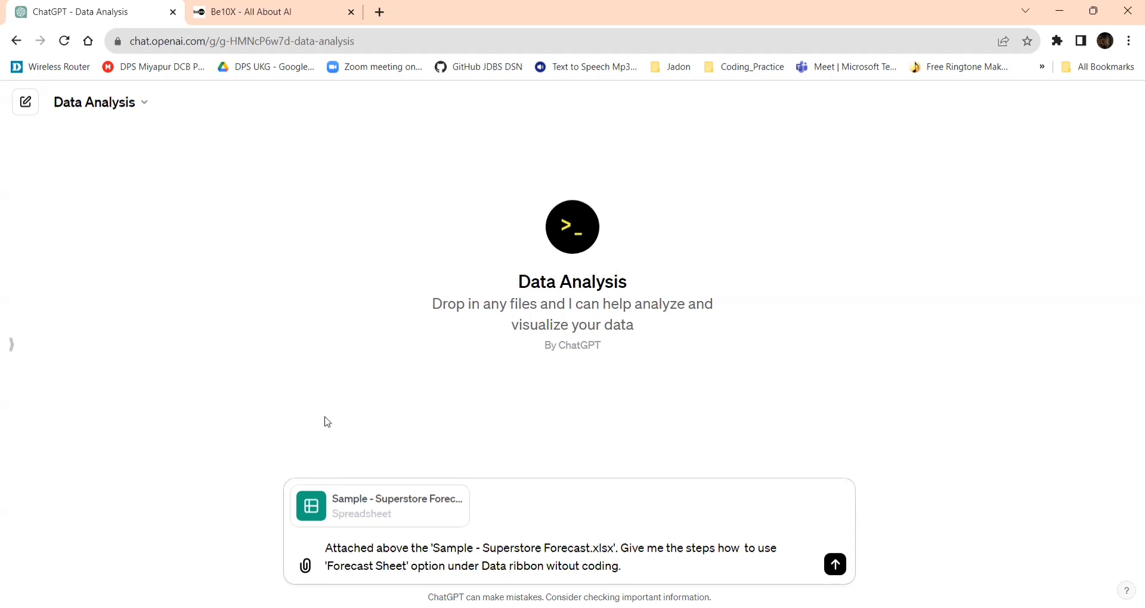
- Show the Data commands in the Excel workbook, and submit the finished prompt in ChatGPT
key("alt+Tab")
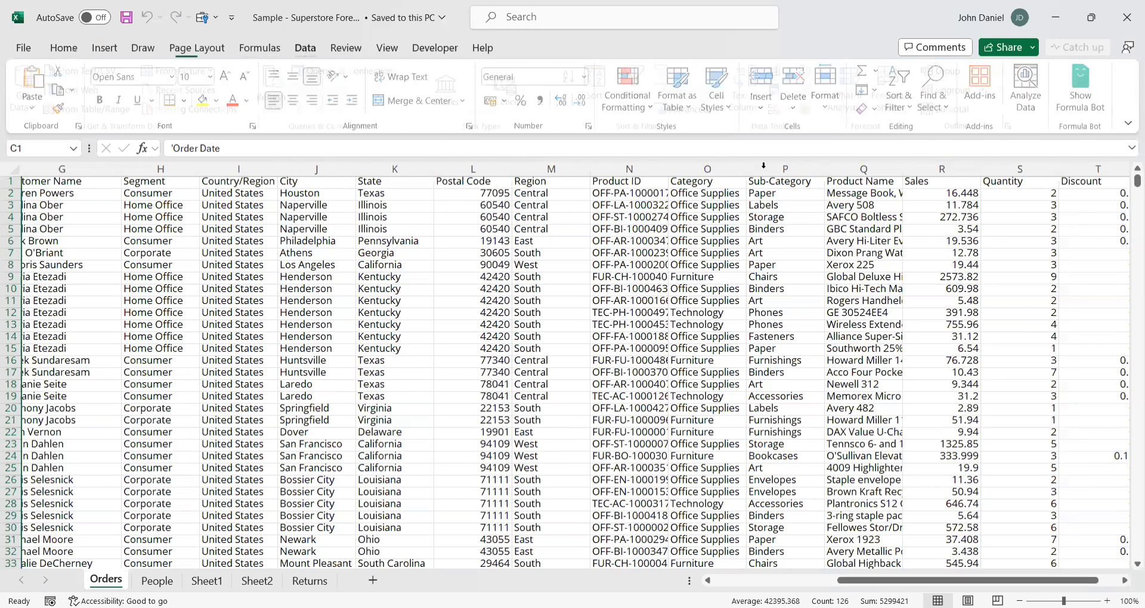
left_click(304, 53)
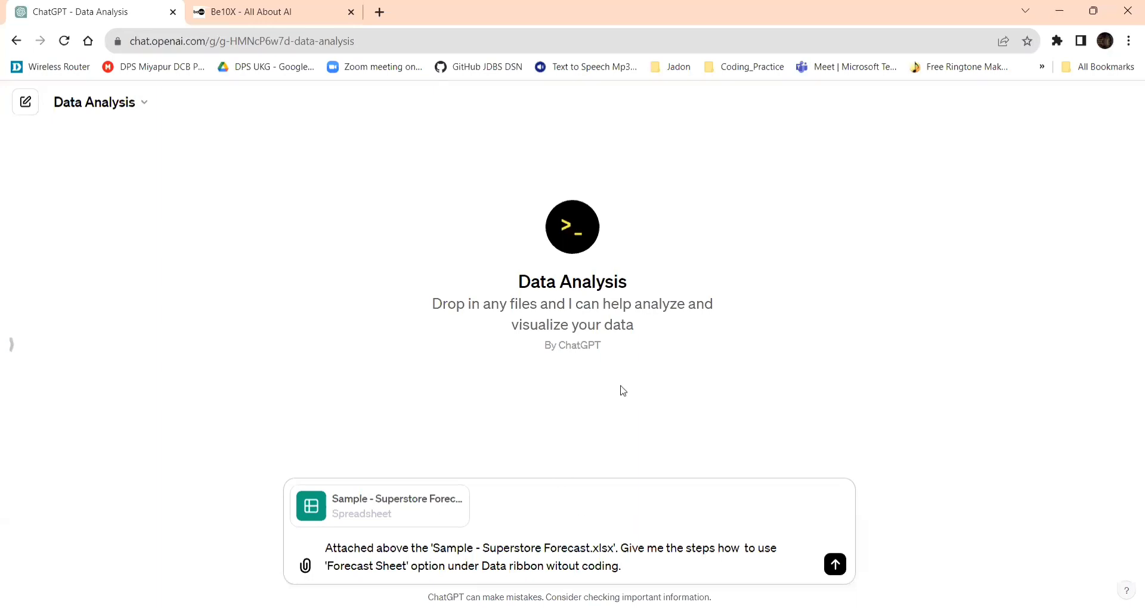
left_click(835, 564)
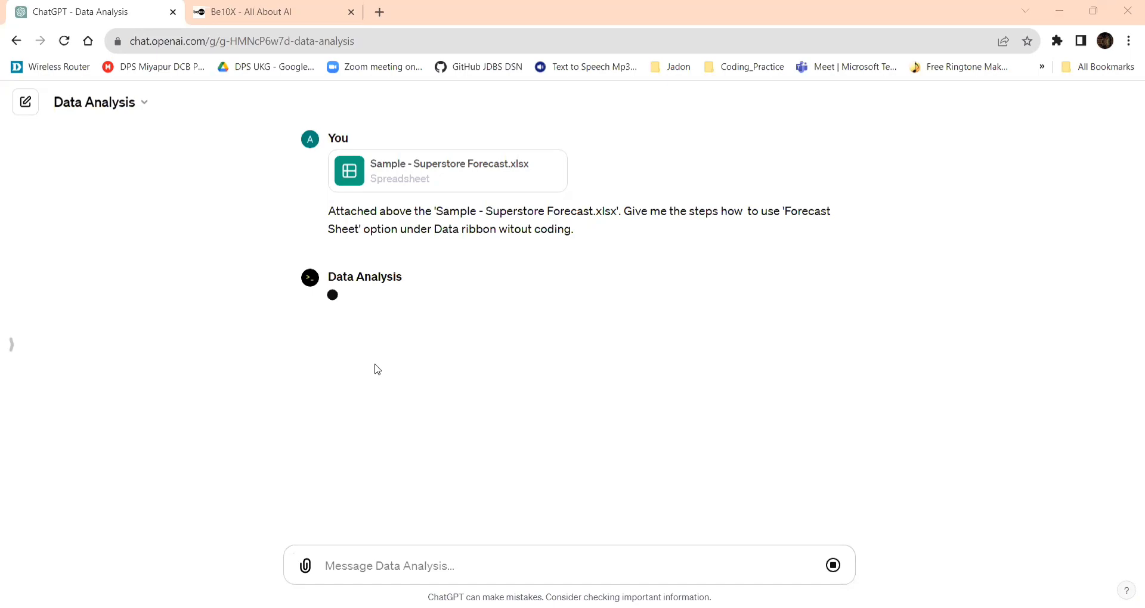
- Open the MS Office using AI workshop on the Be10X site and examine its schedule, instructors and offer
left_click(271, 12)
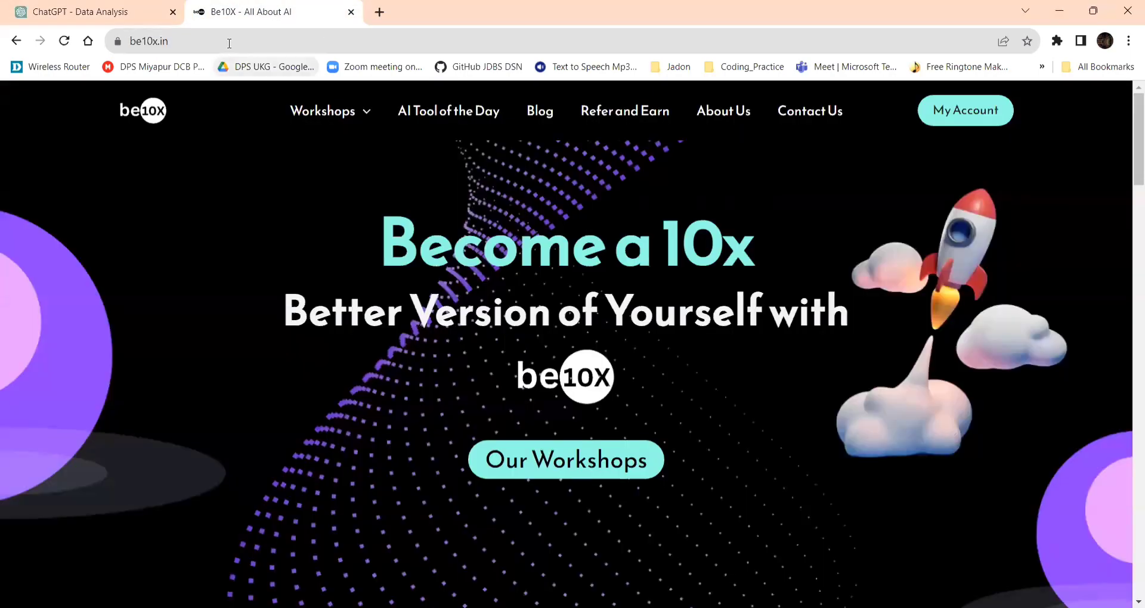
left_click(229, 41)
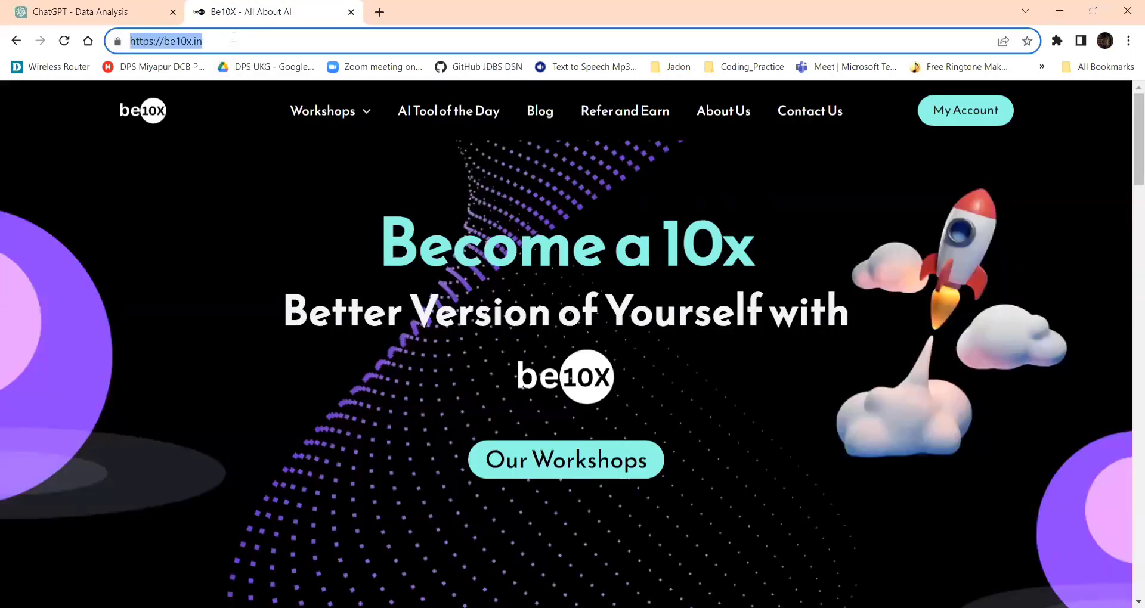
left_click(559, 458)
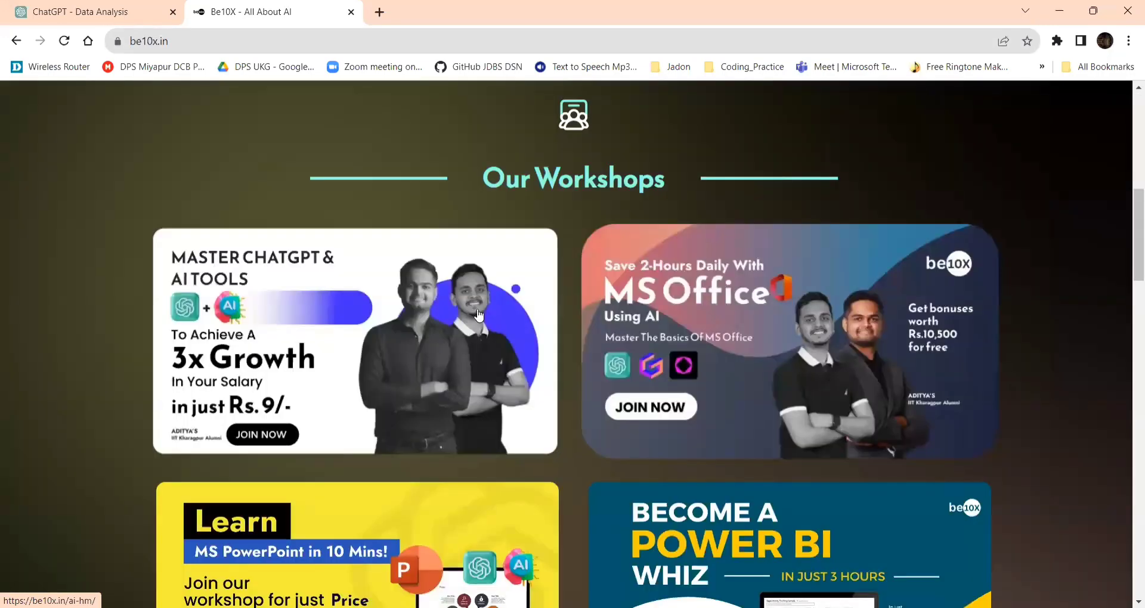
left_click(648, 305)
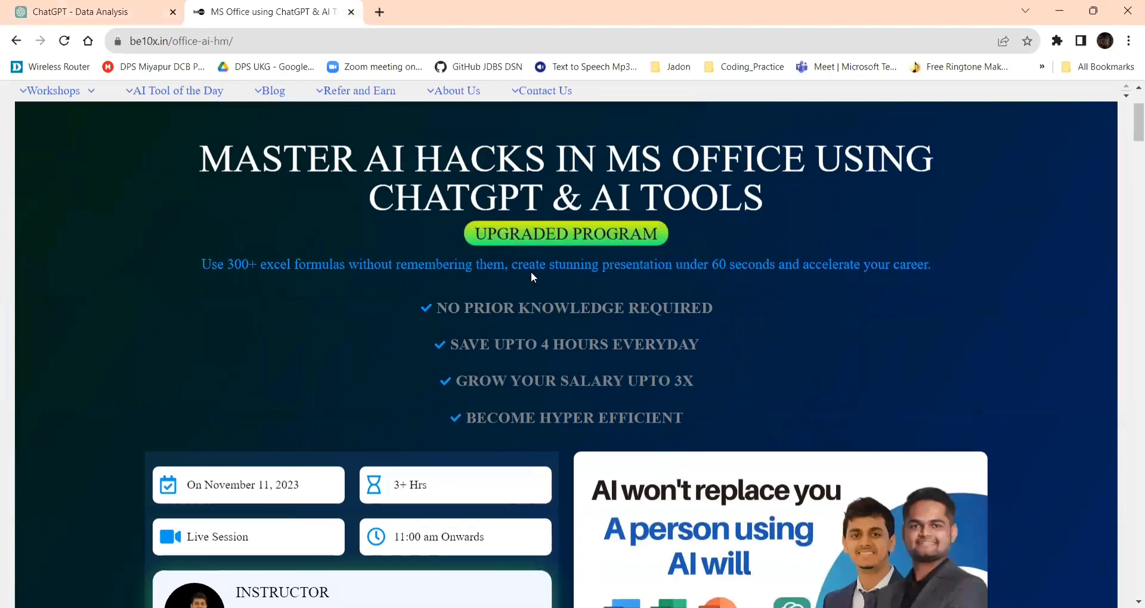
scroll(512, 355, "down", 3)
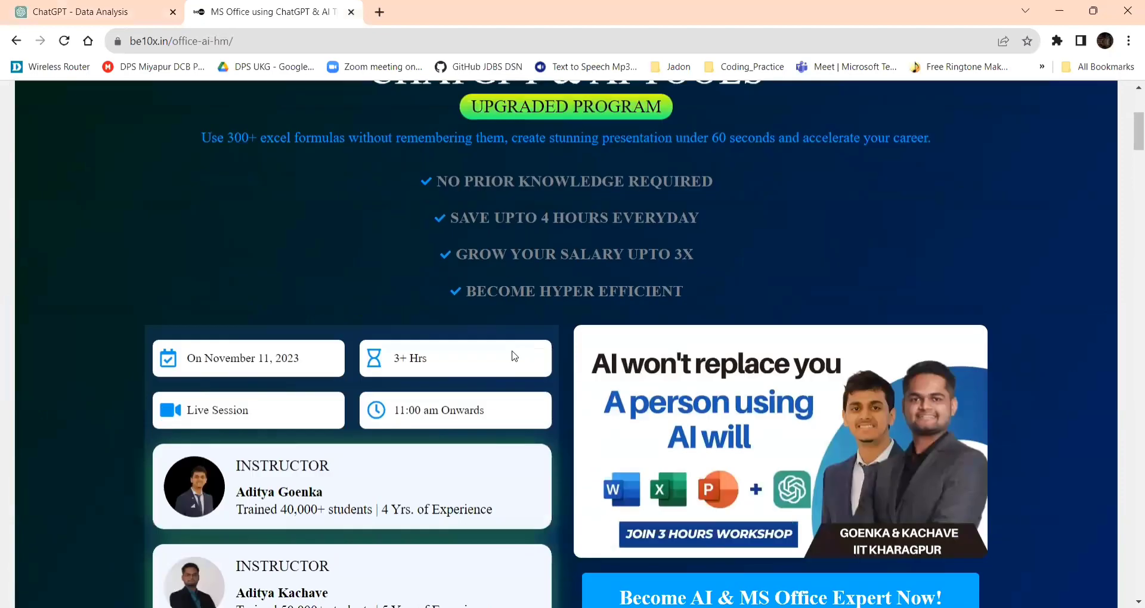
scroll(513, 356, "down", 3)
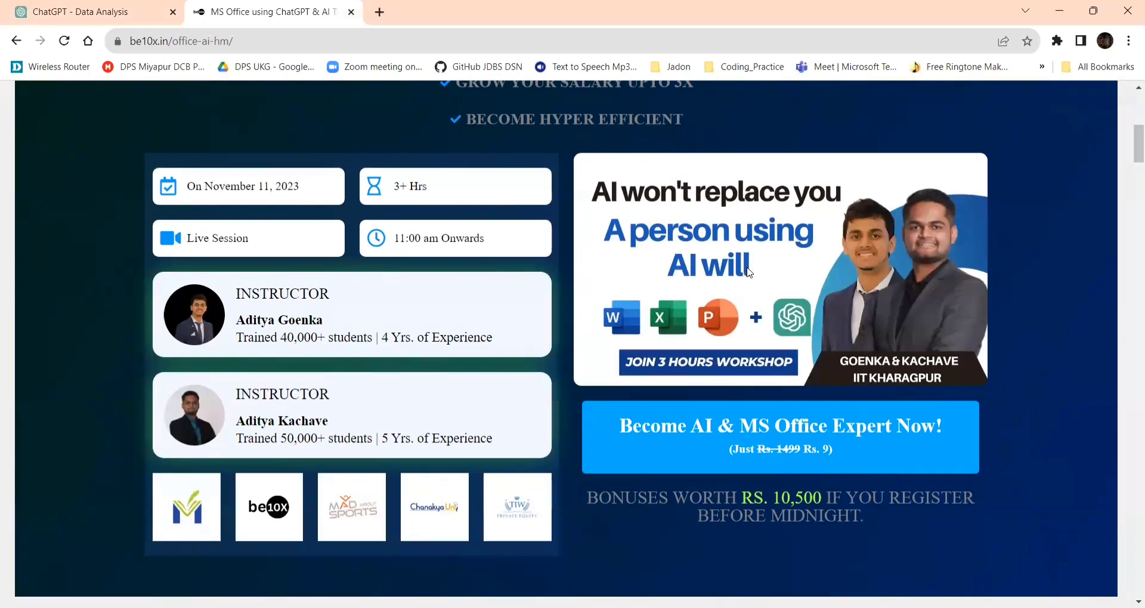
scroll(748, 273, "down", 8)
scroll(558, 356, "down", 4)
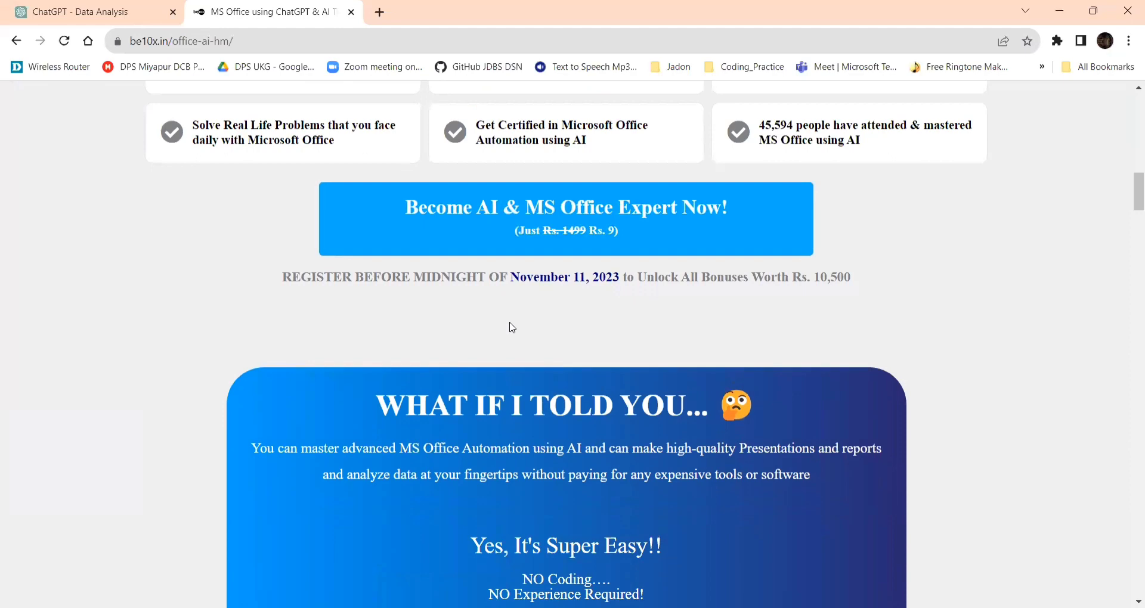
- Read ChatGPT's Forecast Sheet instructions and locate the Sales and Order Date columns in the Excel Orders sheet
left_click(94, 15)
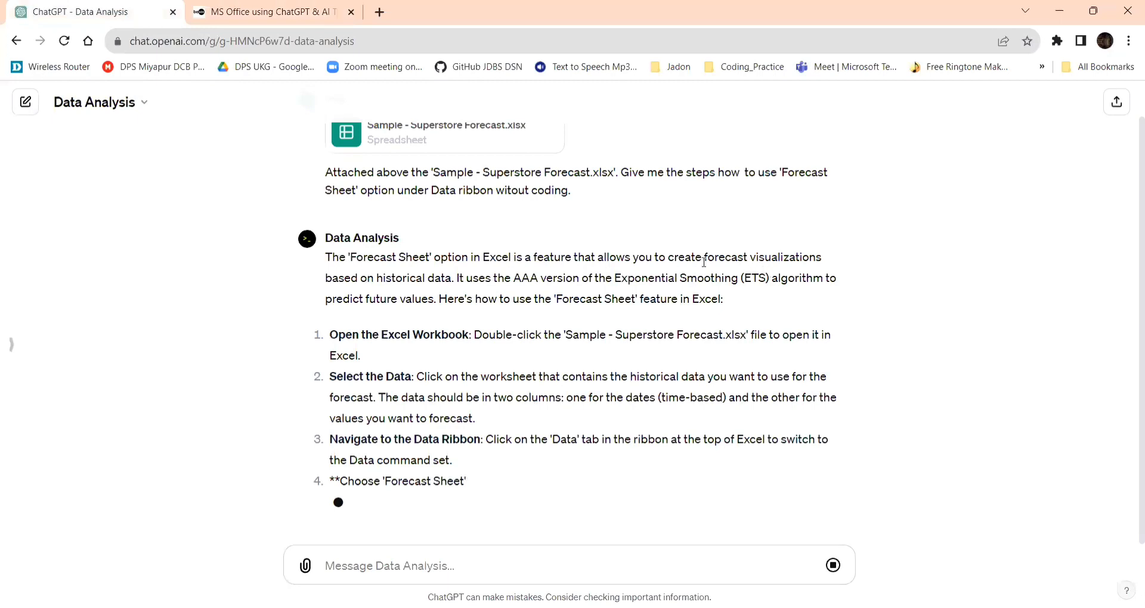
left_click_drag(704, 258, 451, 282)
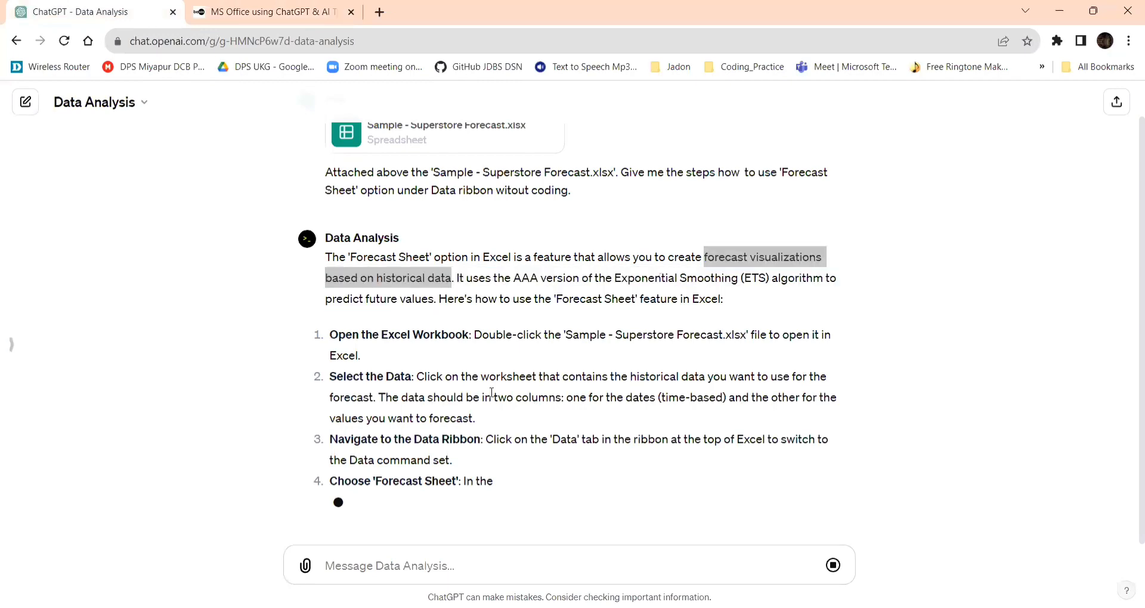
key("alt+Tab")
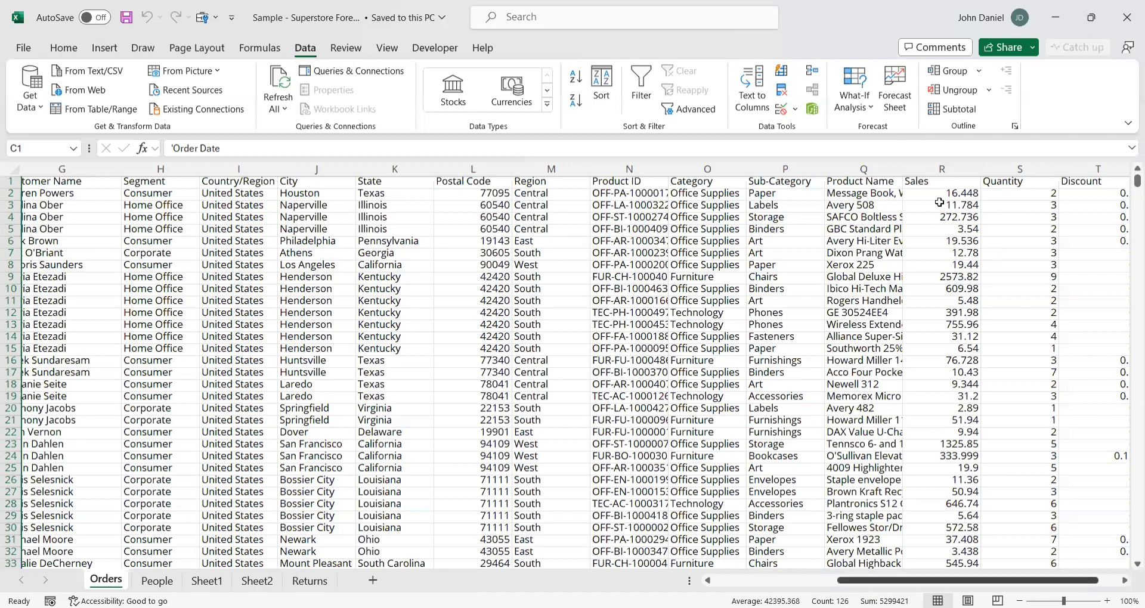
left_click(931, 180)
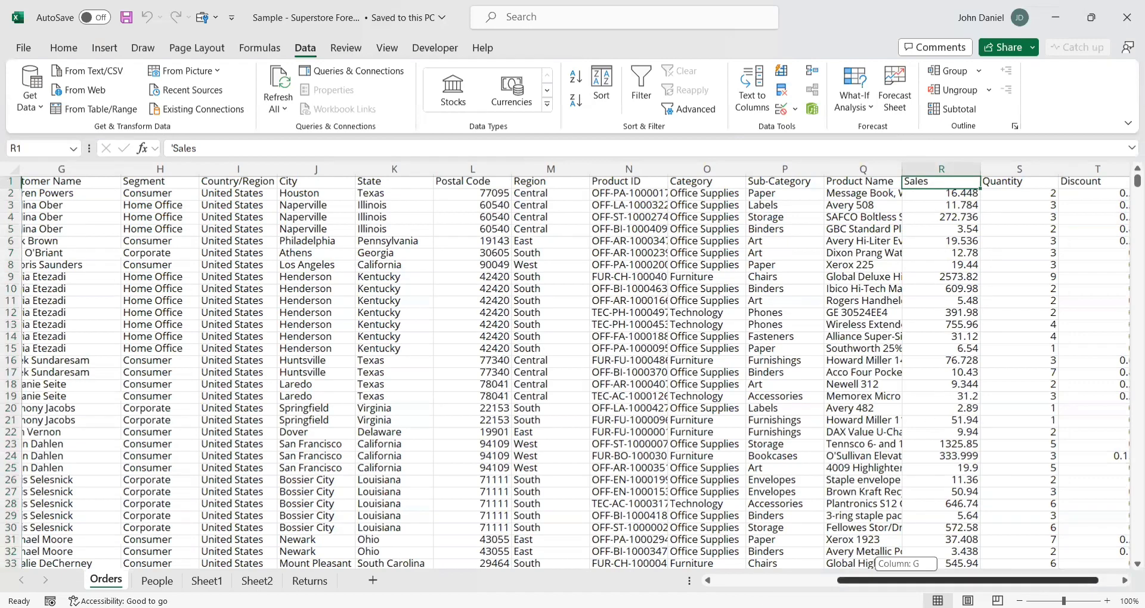
left_click_drag(909, 580, 267, 188)
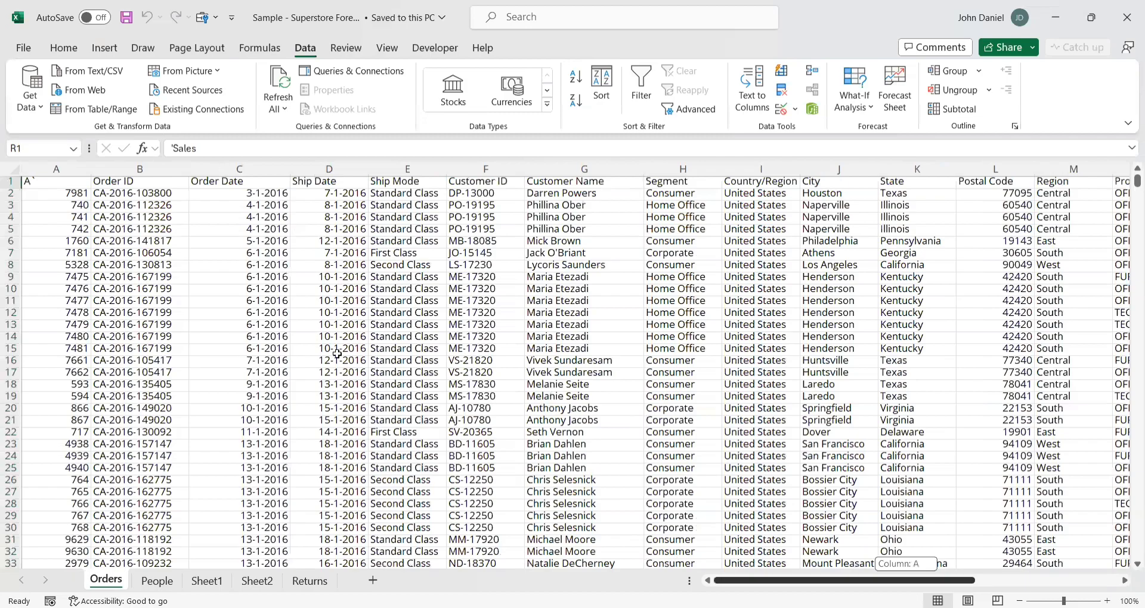
left_click(239, 169)
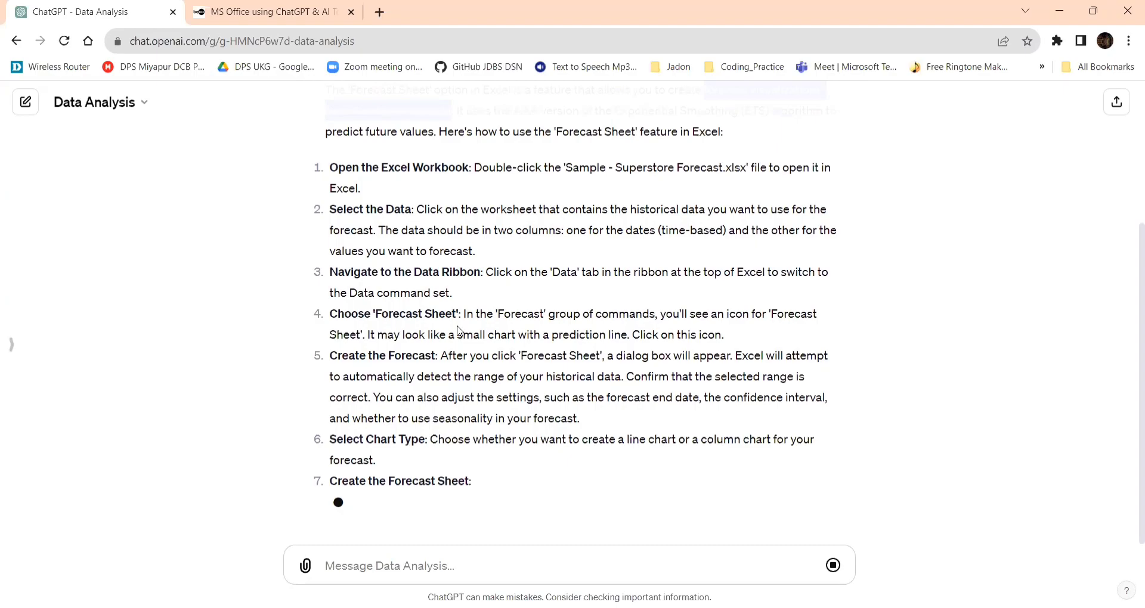
- Switch to Excel and select the entire Order Date and Sales columns together on the Orders sheet
key("alt+Tab")
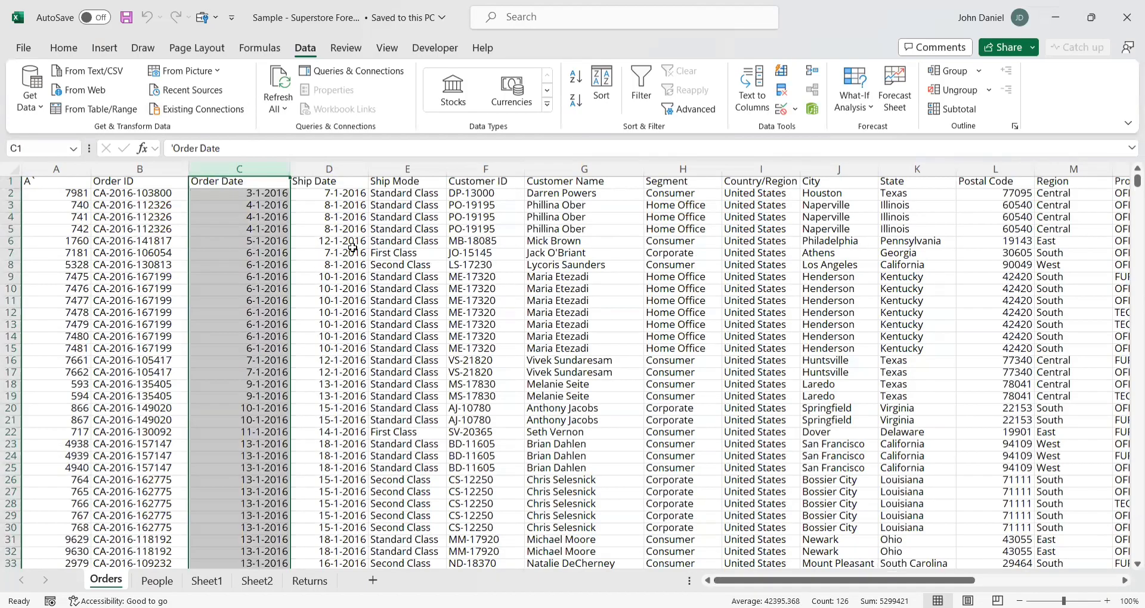
left_click(346, 242)
left_click(255, 169)
left_click_drag(775, 581, 903, 581)
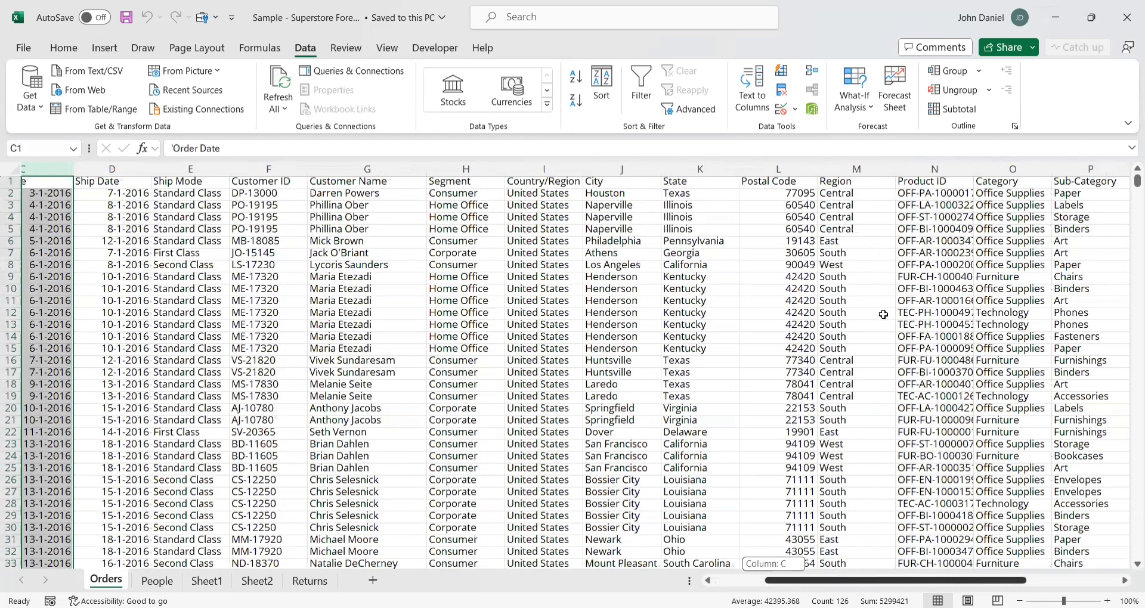
scroll(918, 188, "right", 2)
left_click(909, 169)
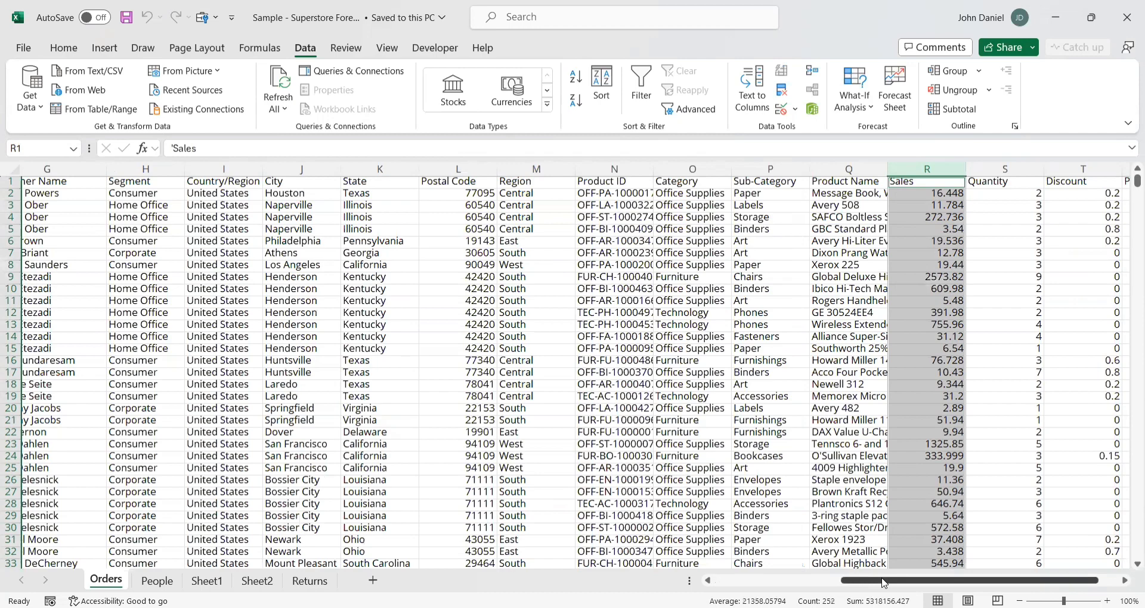
- Check ChatGPT's Forecast Sheet instructions, and open the Forecast Sheet setup in Excel for the selected Order Date and Sales columns
left_click_drag(884, 583, 757, 583)
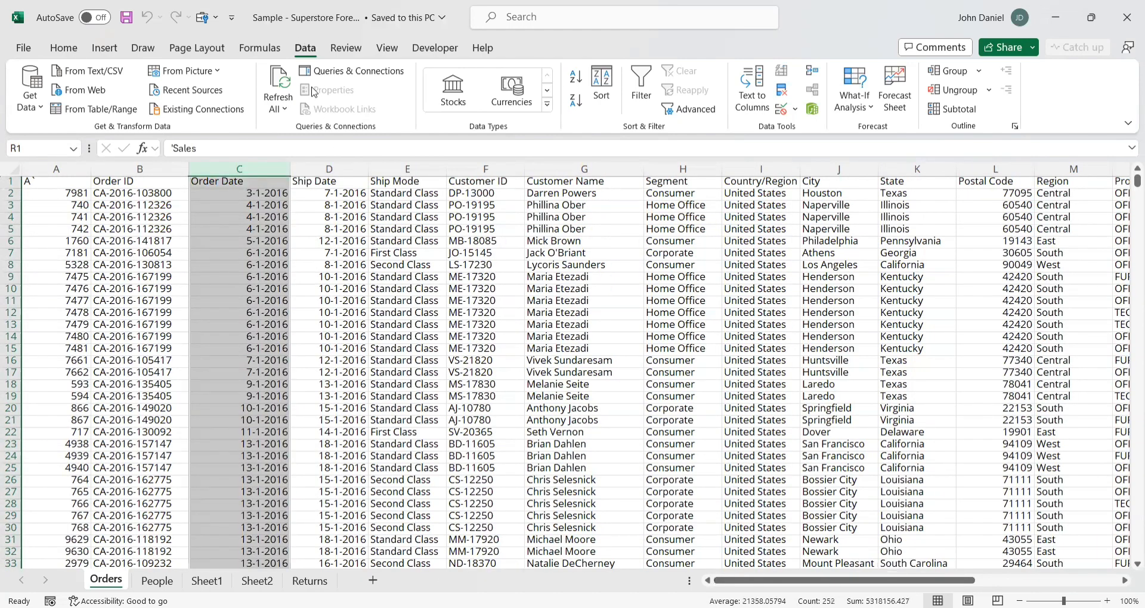
key("alt+Tab")
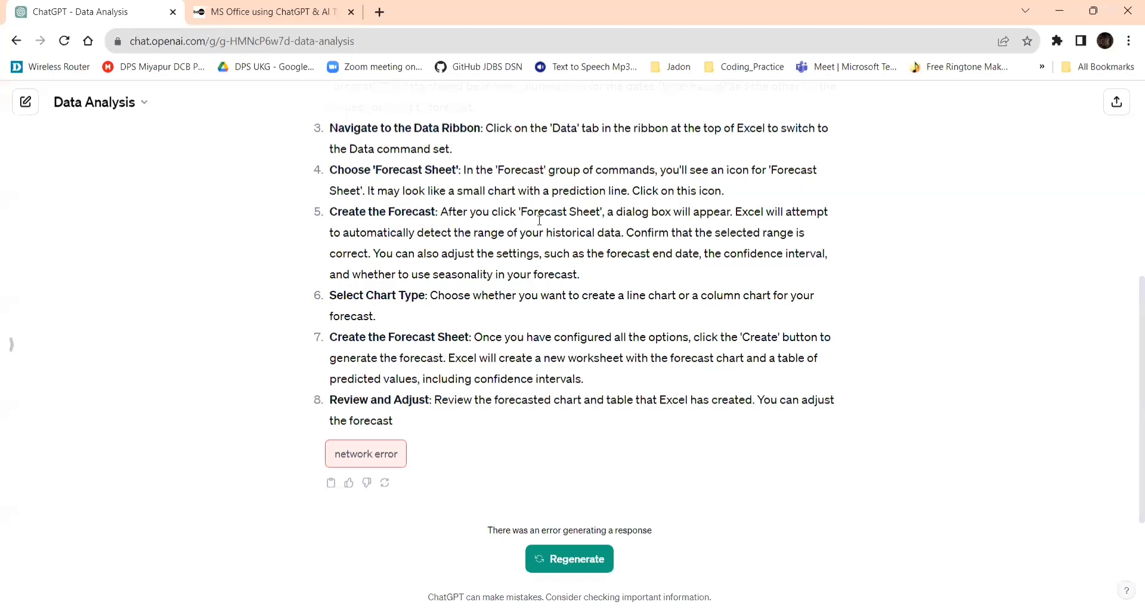
key("alt+Tab")
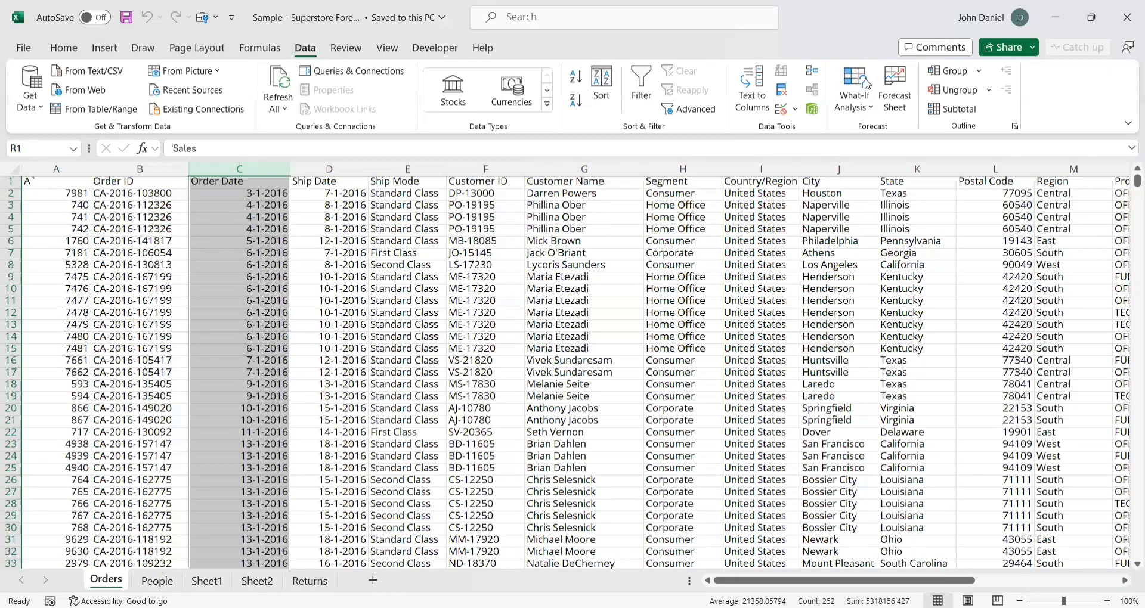
left_click(894, 89)
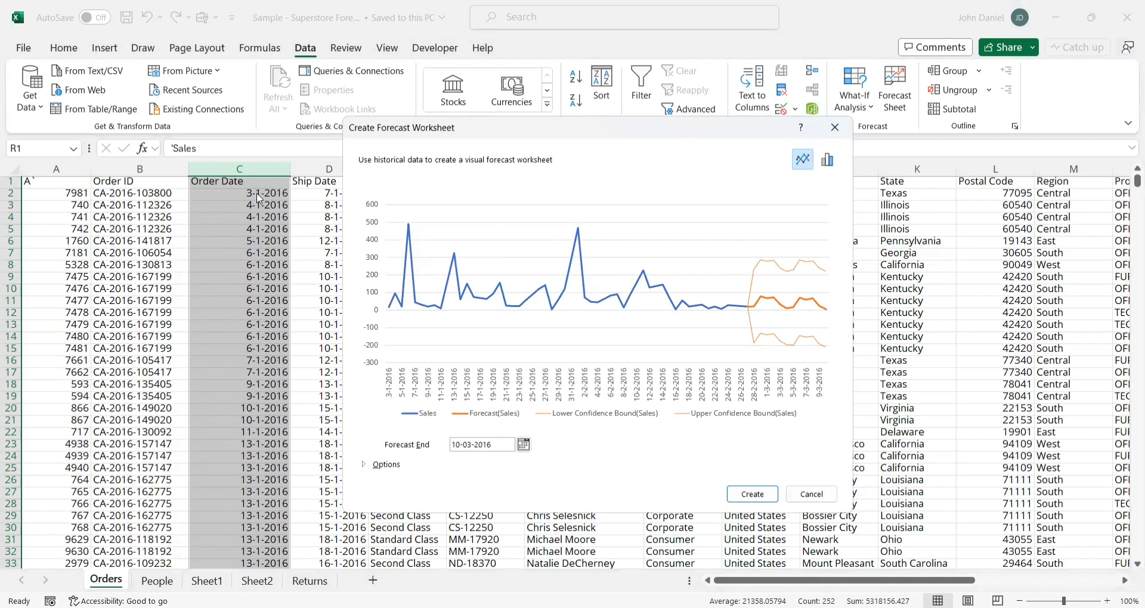
- Expand the forecast options and set the forecast end date to 11-04-2016
left_click(365, 466)
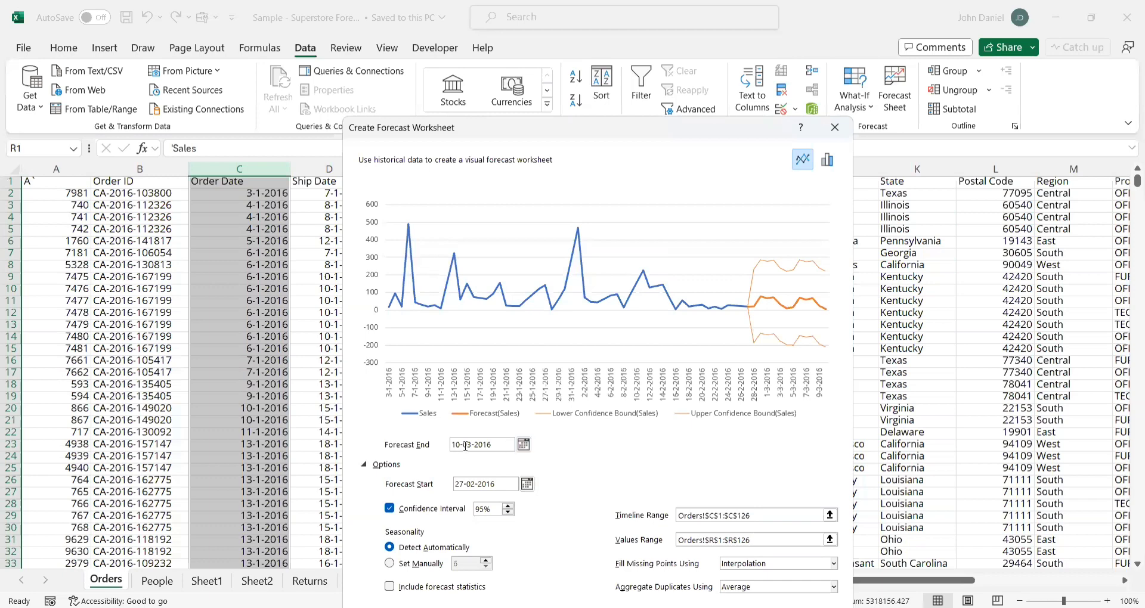
left_click(524, 445)
left_click(634, 462)
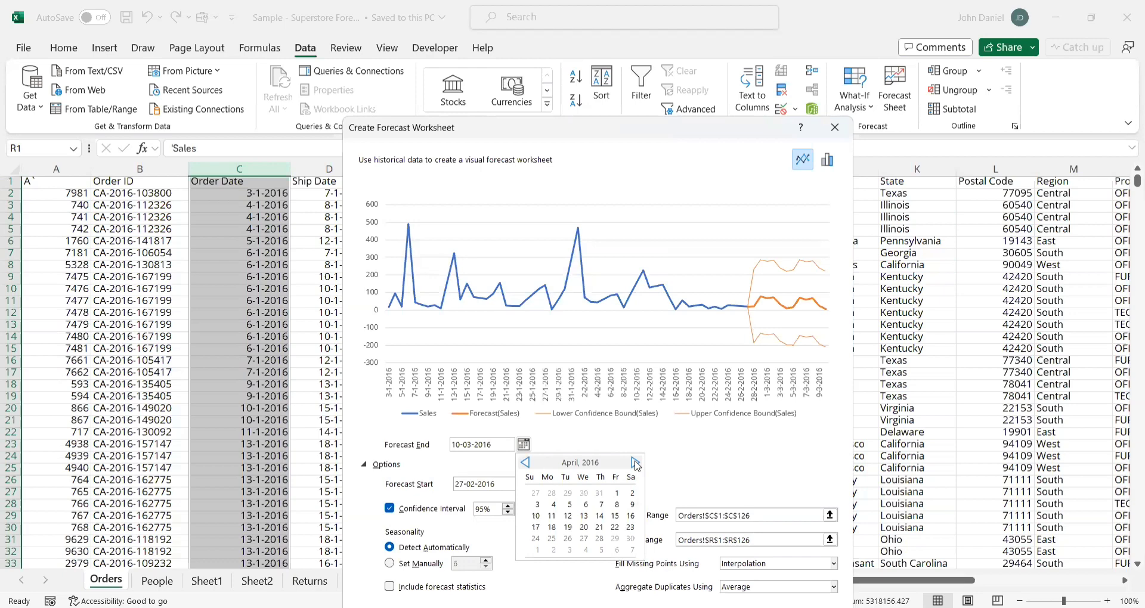
left_click(554, 513)
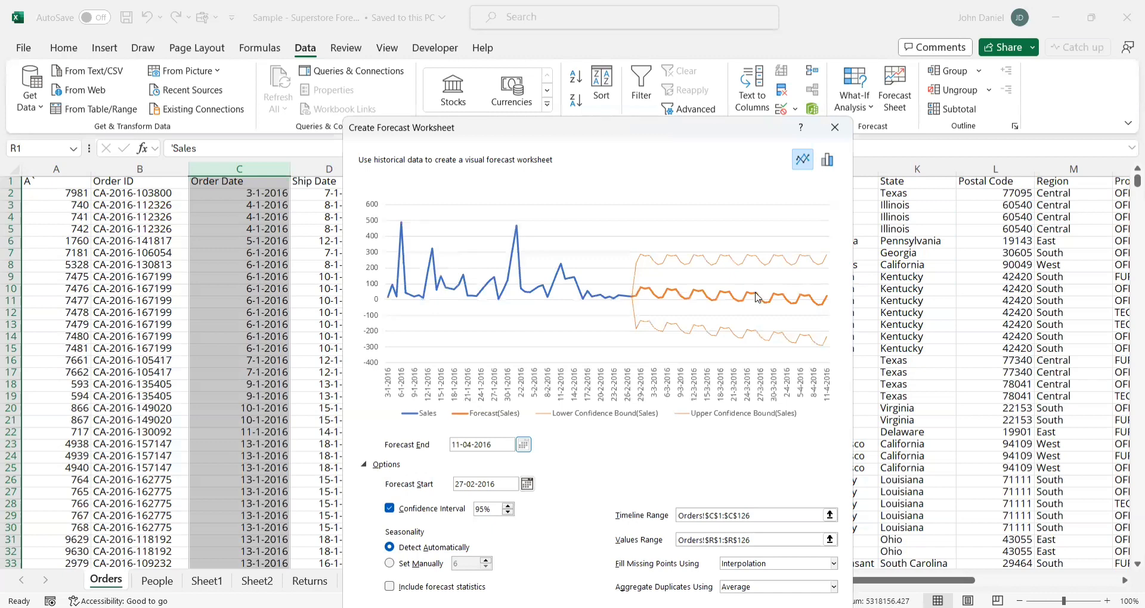
- Preview the forecast as a column chart, and create the forecast worksheet with the line chart type instead
left_click(828, 160)
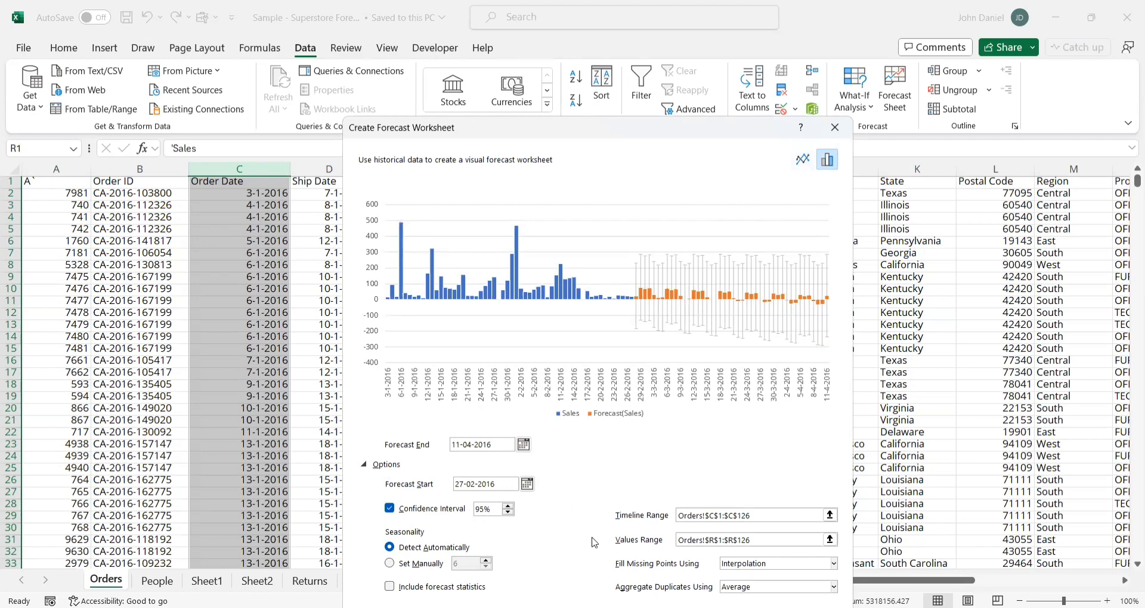
left_click(802, 162)
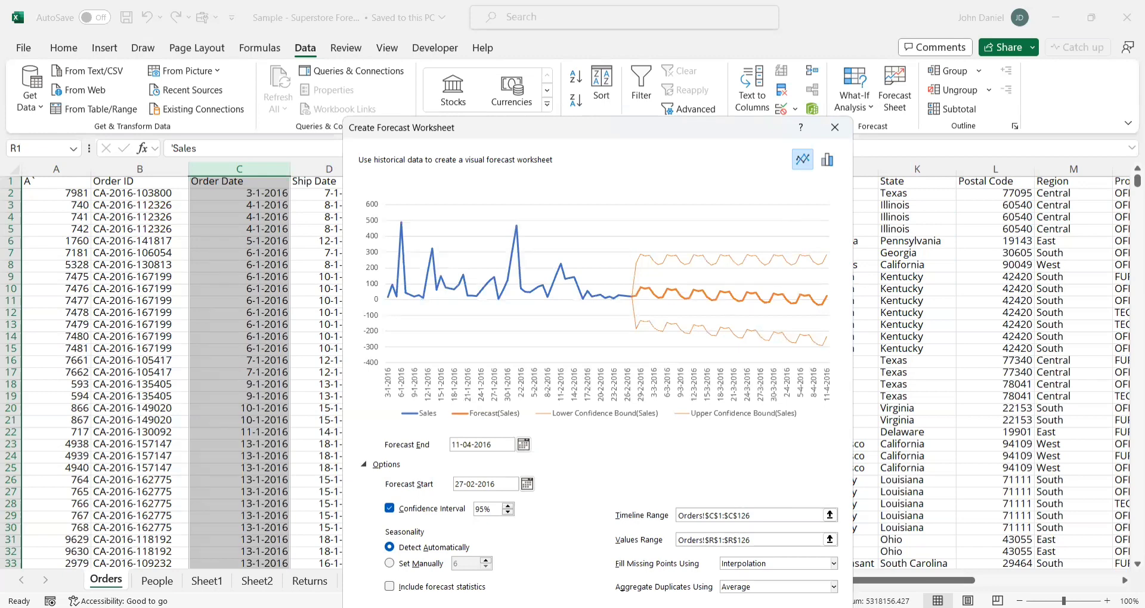
key("Return")
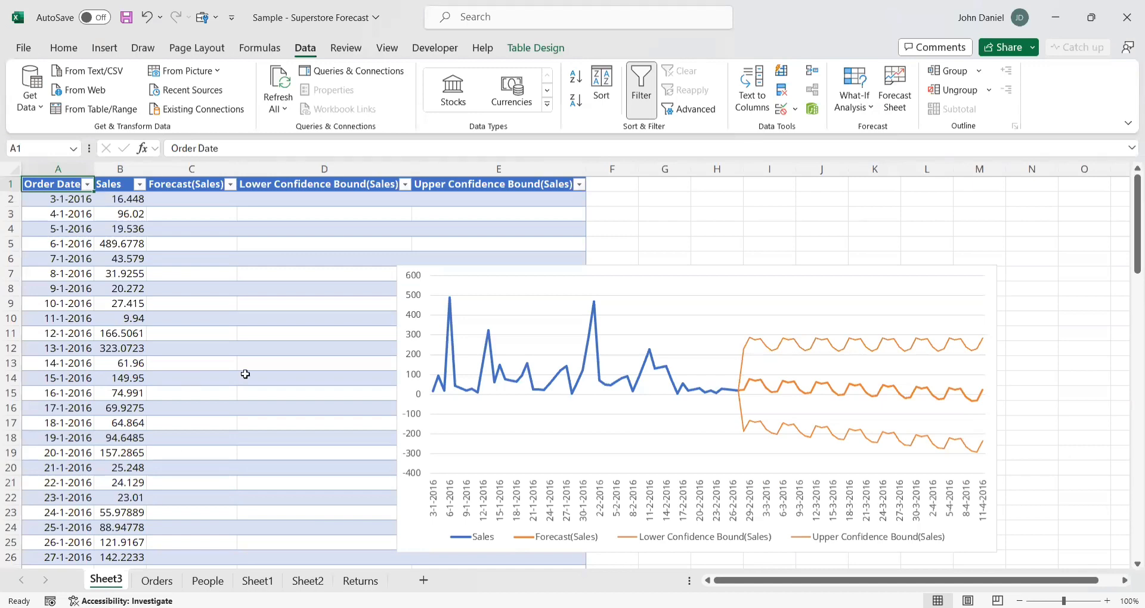
- Move the forecast chart up and to the left so its upper-left corner sits in column D at row 5
left_click(699, 340)
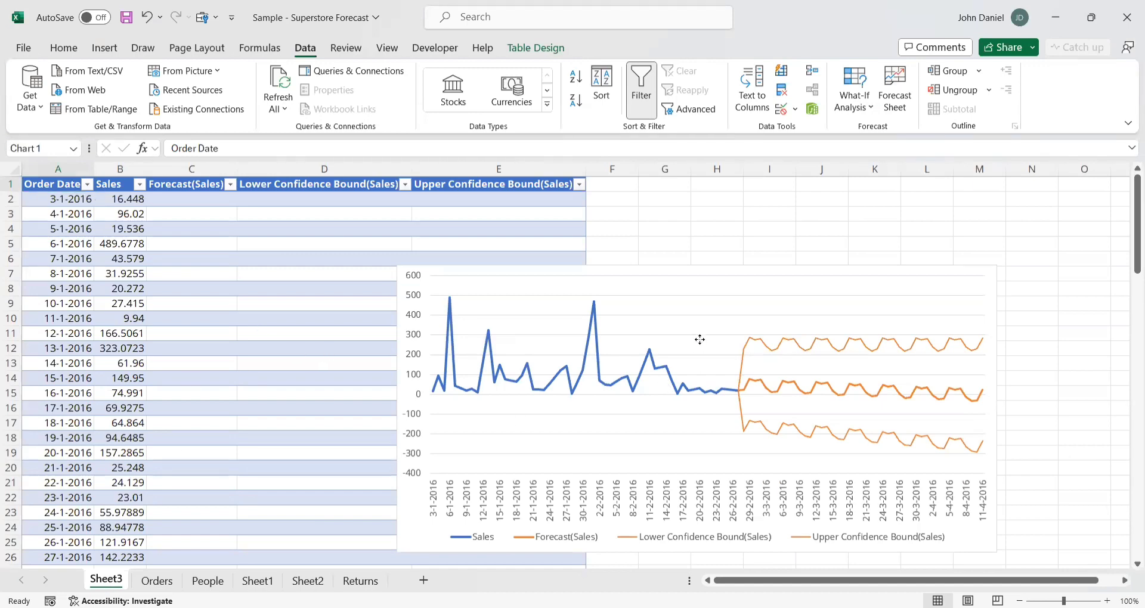
left_click_drag(795, 292, 747, 245)
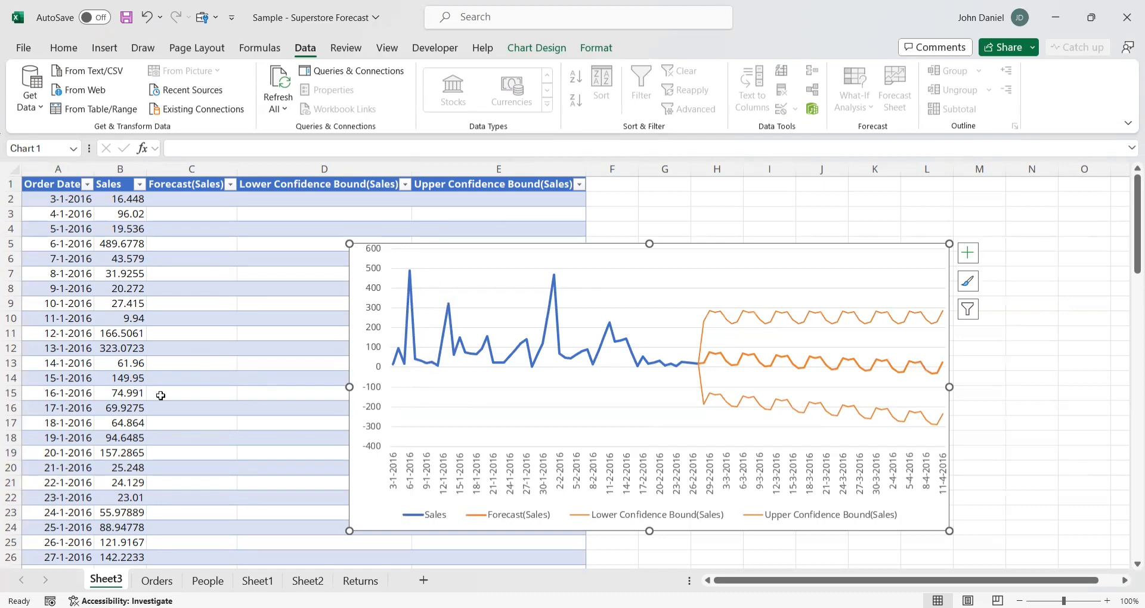
- Examine the forecast table from the historical sales rows through the forecast and confidence bound rows ending 11-4-2016
scroll(161, 394, "down", 9)
scroll(161, 394, "down", 7)
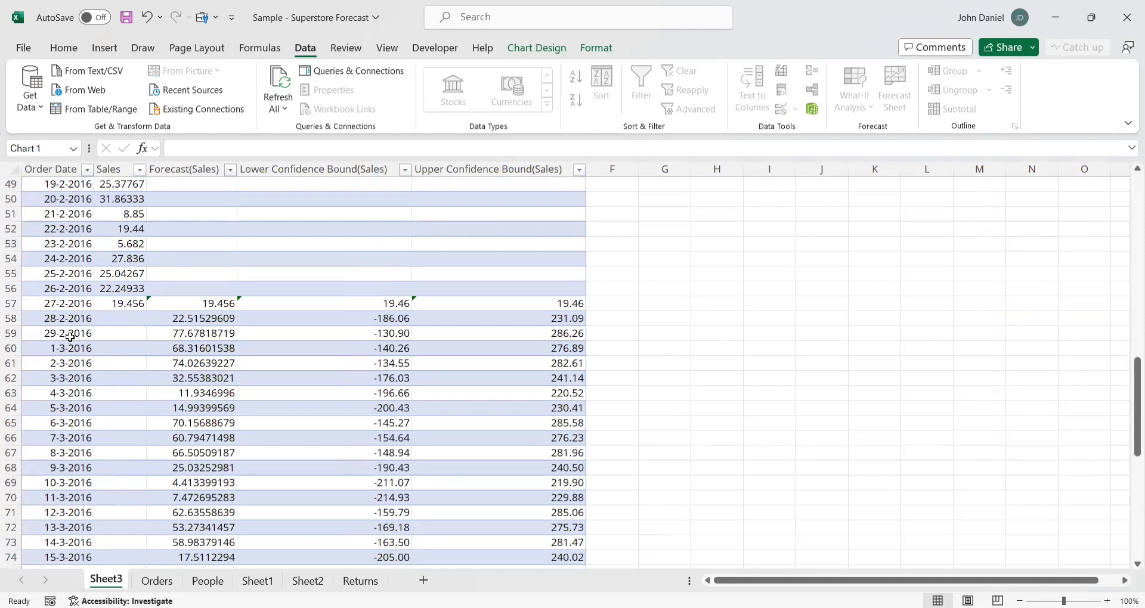
scroll(188, 405, "up", 5)
scroll(222, 450, "down", 4)
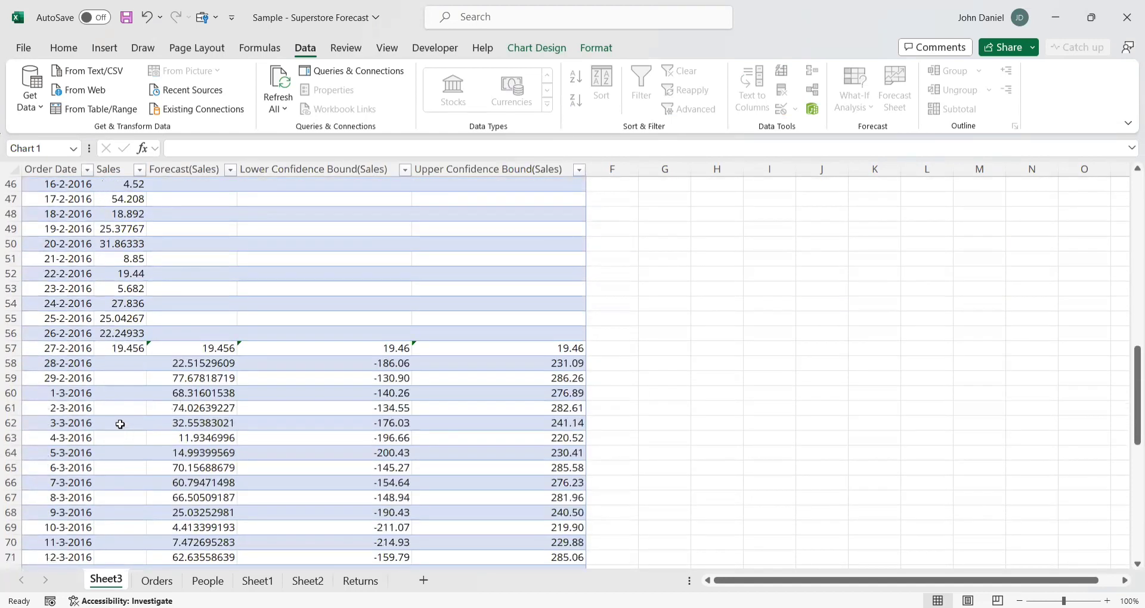
left_click(73, 395)
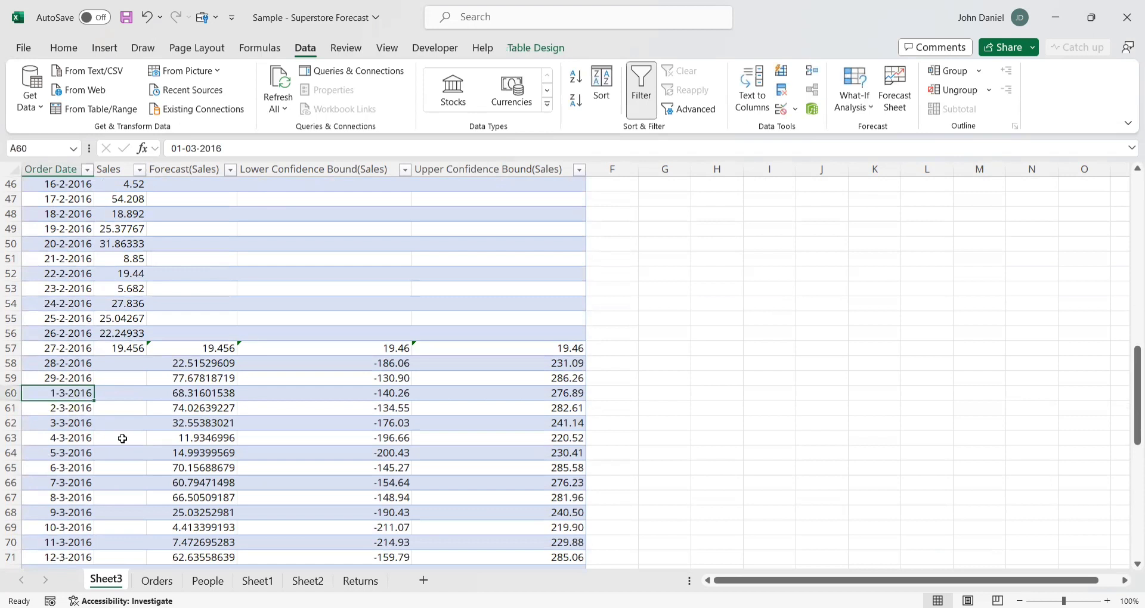
scroll(122, 438, "down", 2)
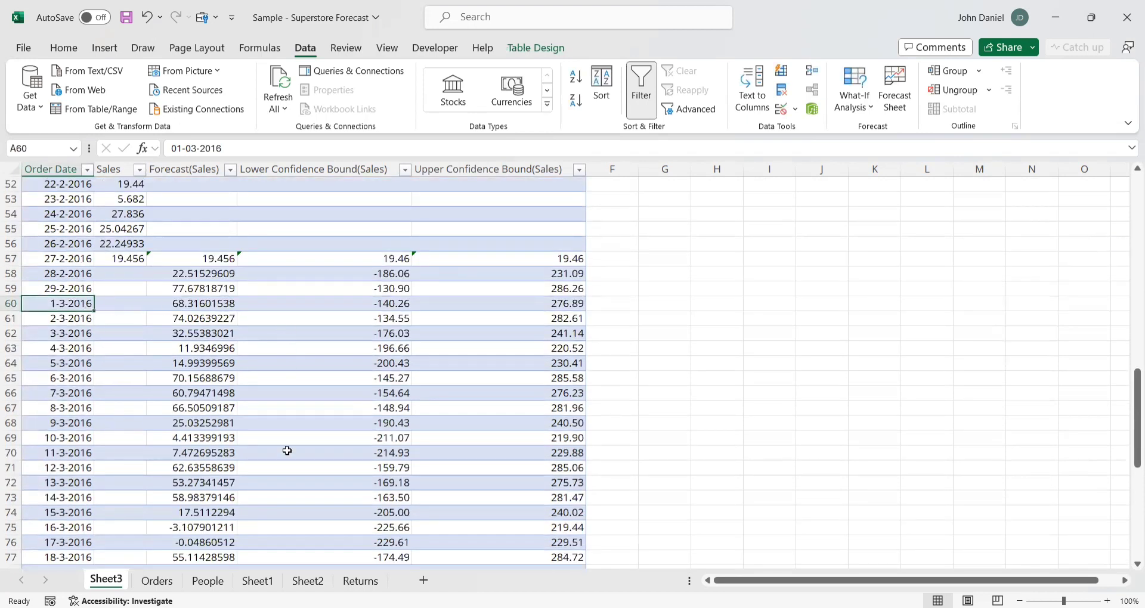
scroll(369, 356, "up", 9)
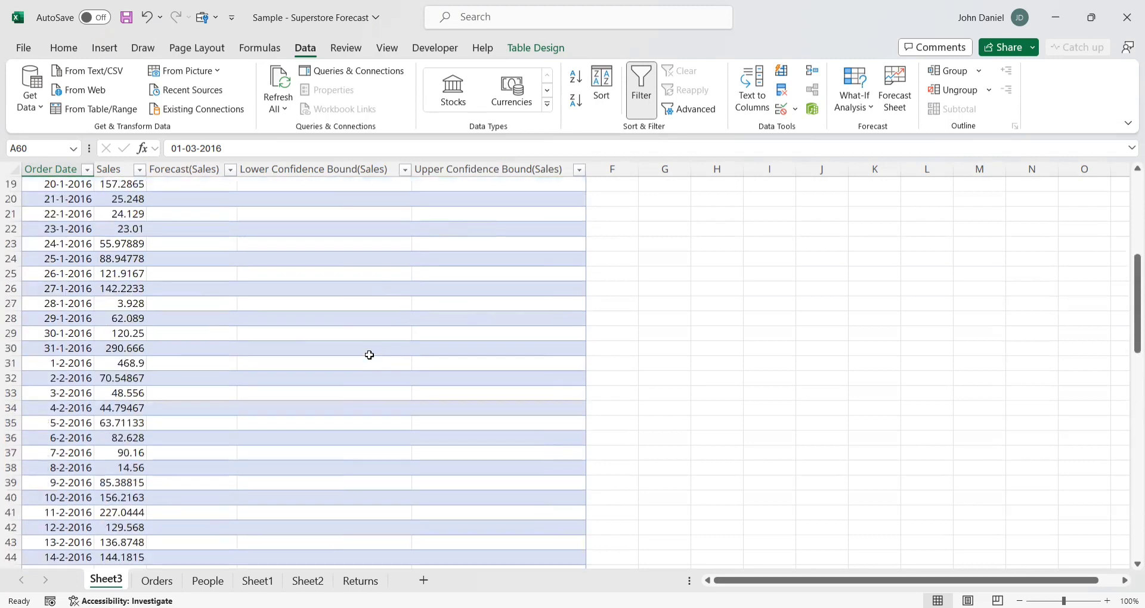
scroll(383, 416, "down", 5)
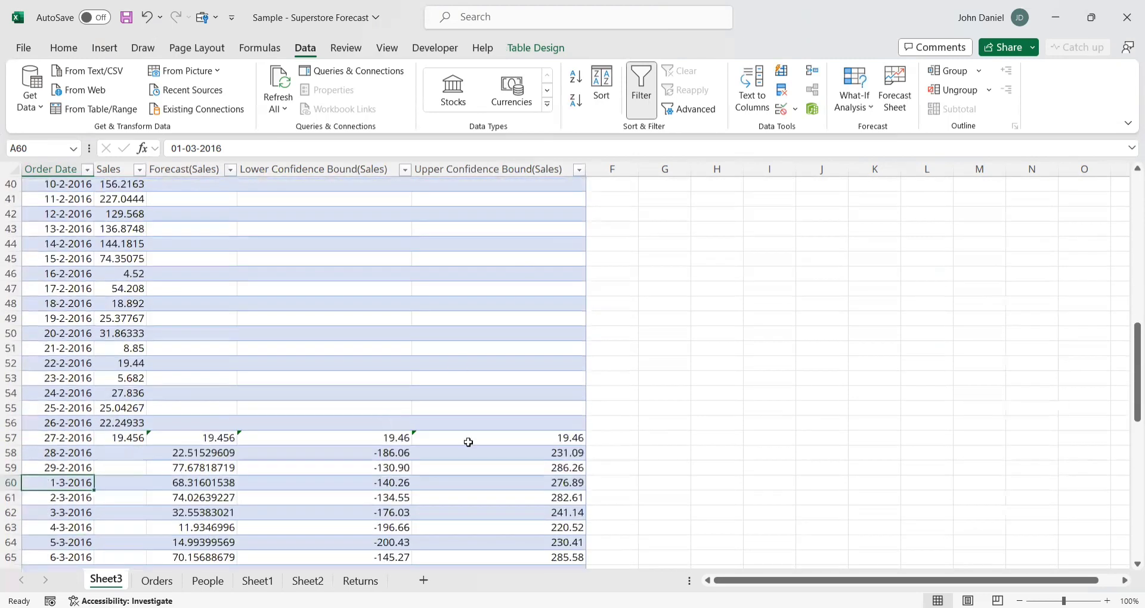
scroll(468, 441, "down", 5)
scroll(468, 442, "down", 4)
scroll(469, 442, "down", 4)
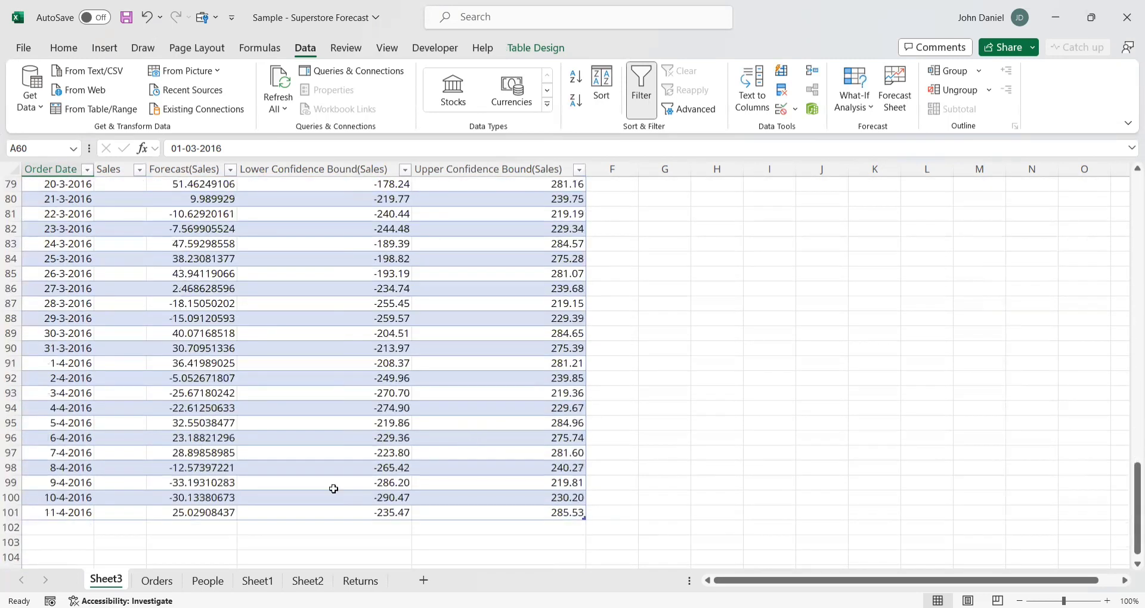
scroll(333, 489, "up", 19)
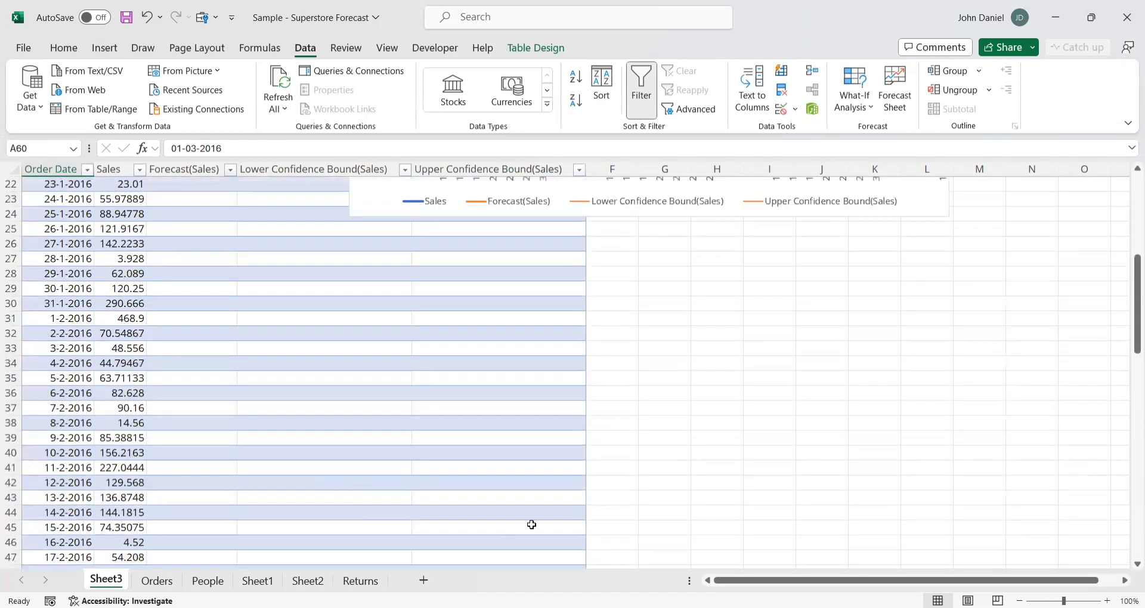
scroll(530, 522, "up", 6)
scroll(531, 525, "up", 1)
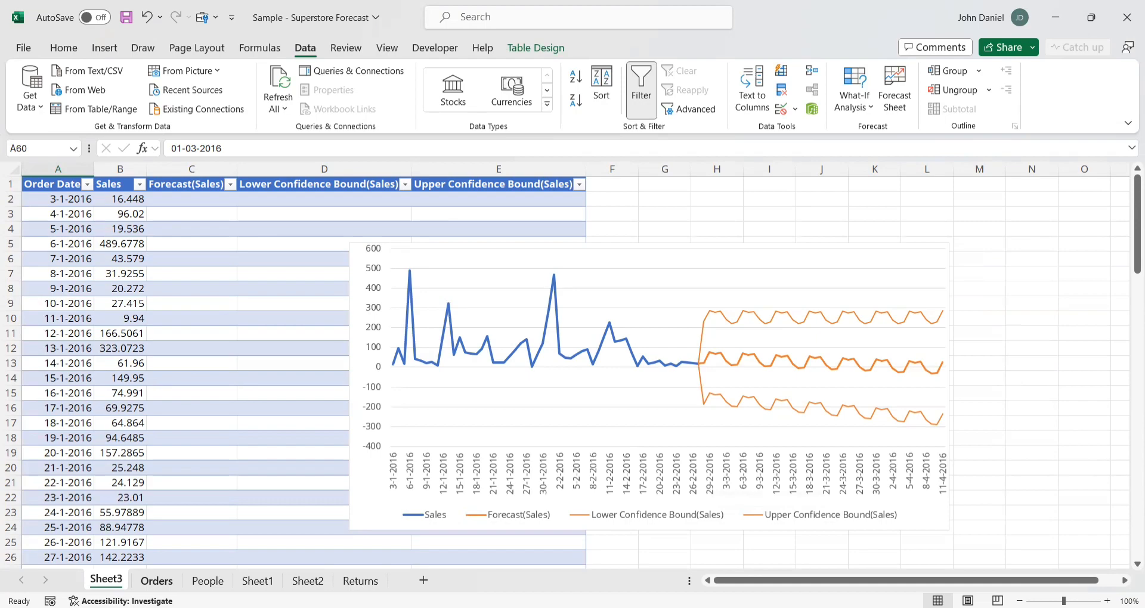
- Examine the Order Date column on the Orders sheet from its first entry to its last
left_click(157, 580)
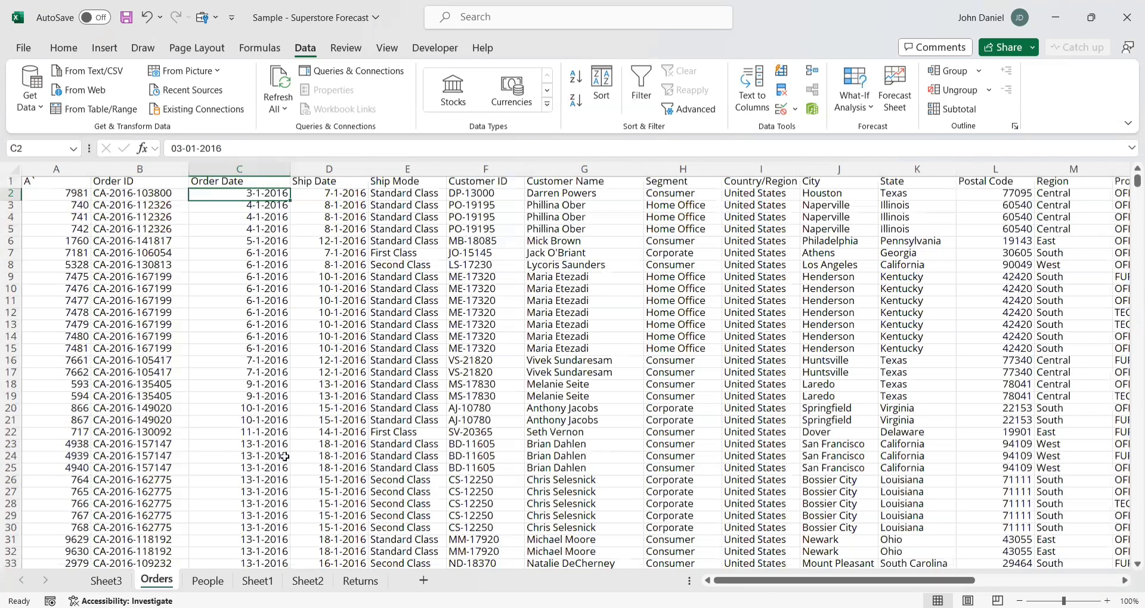
key("ctrl+Down")
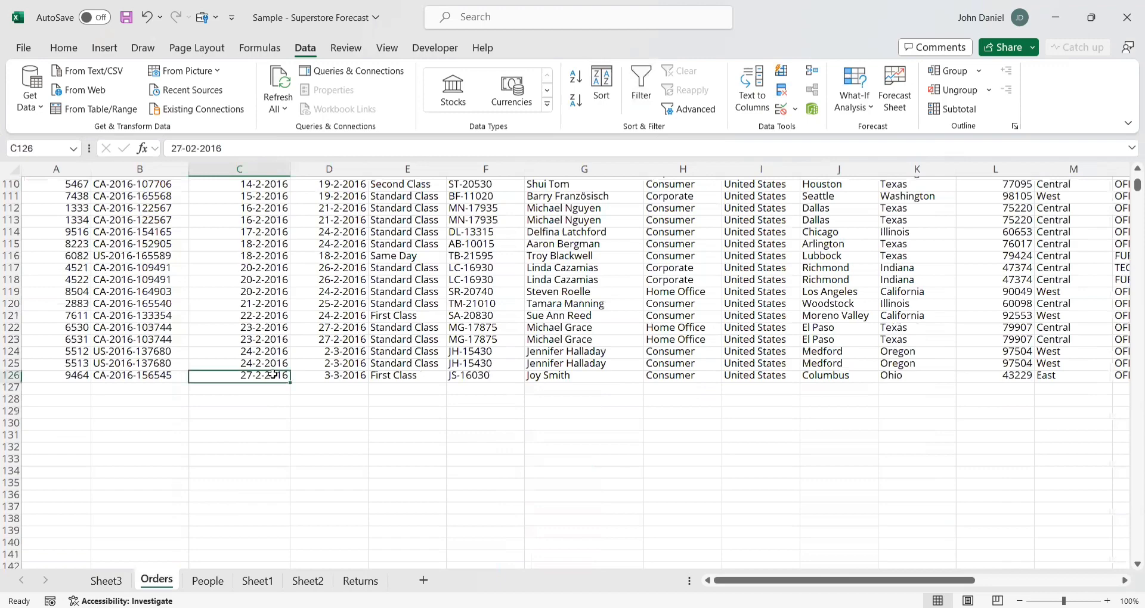
scroll(283, 411, "up", 3)
scroll(282, 411, "up", 6)
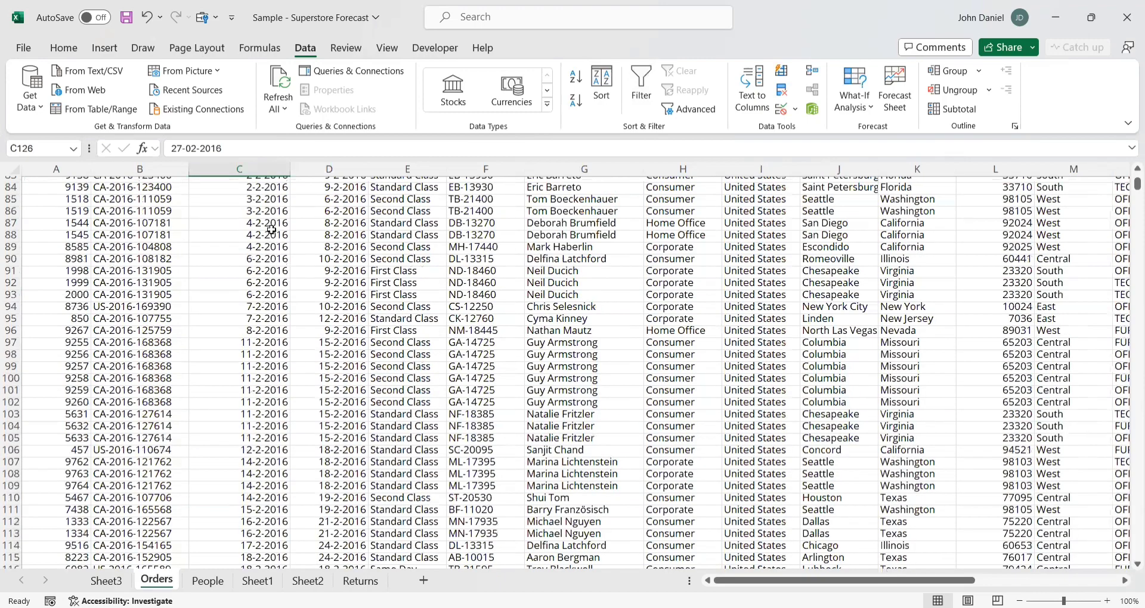
scroll(272, 229, "up", 14)
scroll(259, 247, "up", 13)
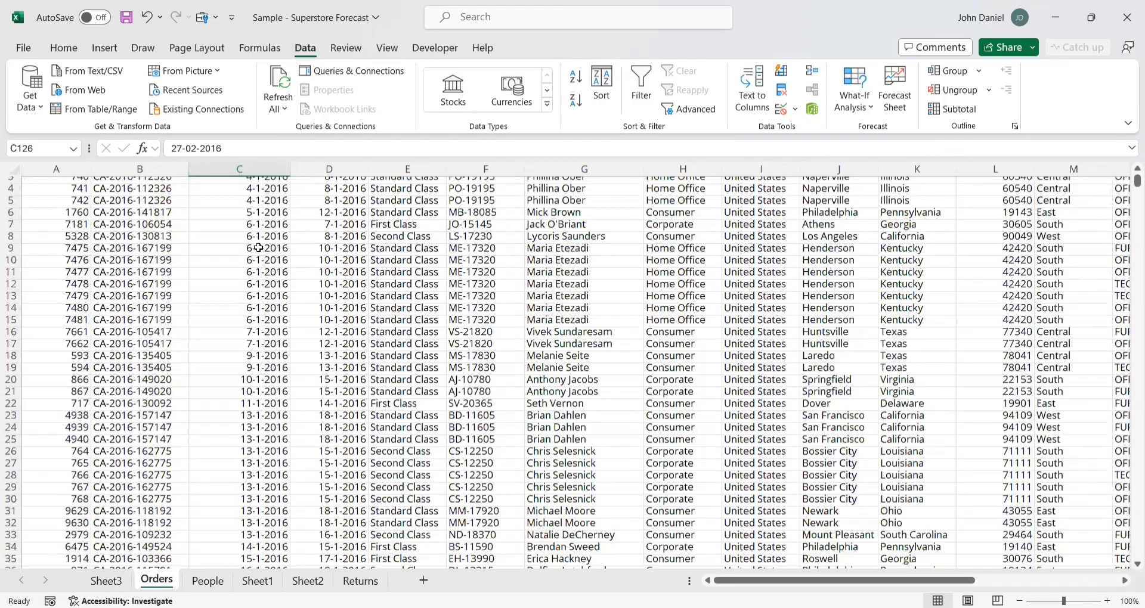
scroll(259, 248, "down", 13)
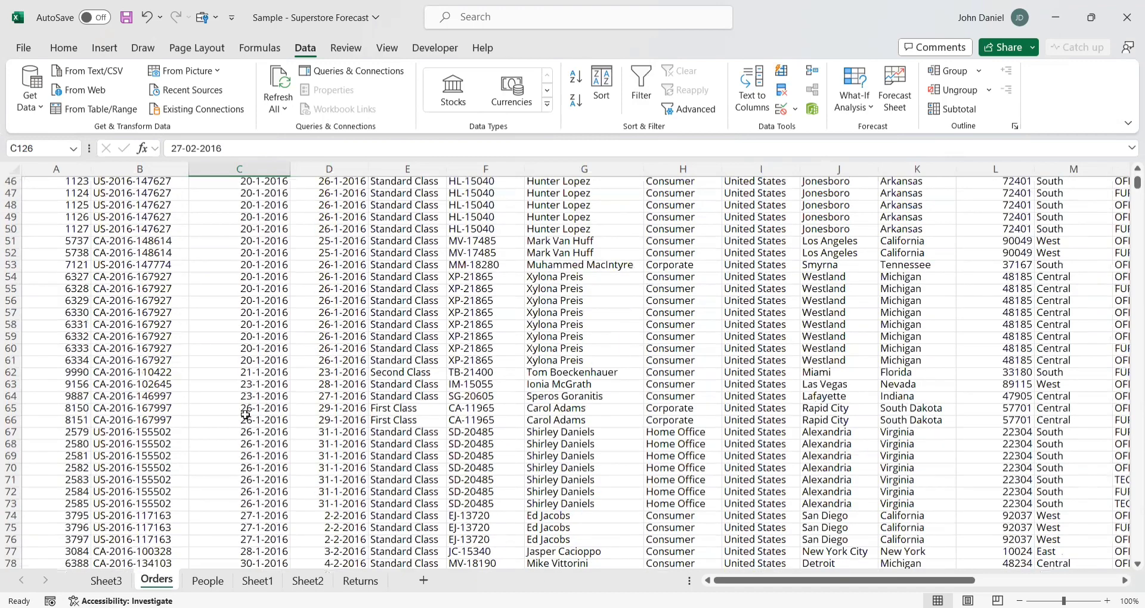
scroll(270, 545, "down", 18)
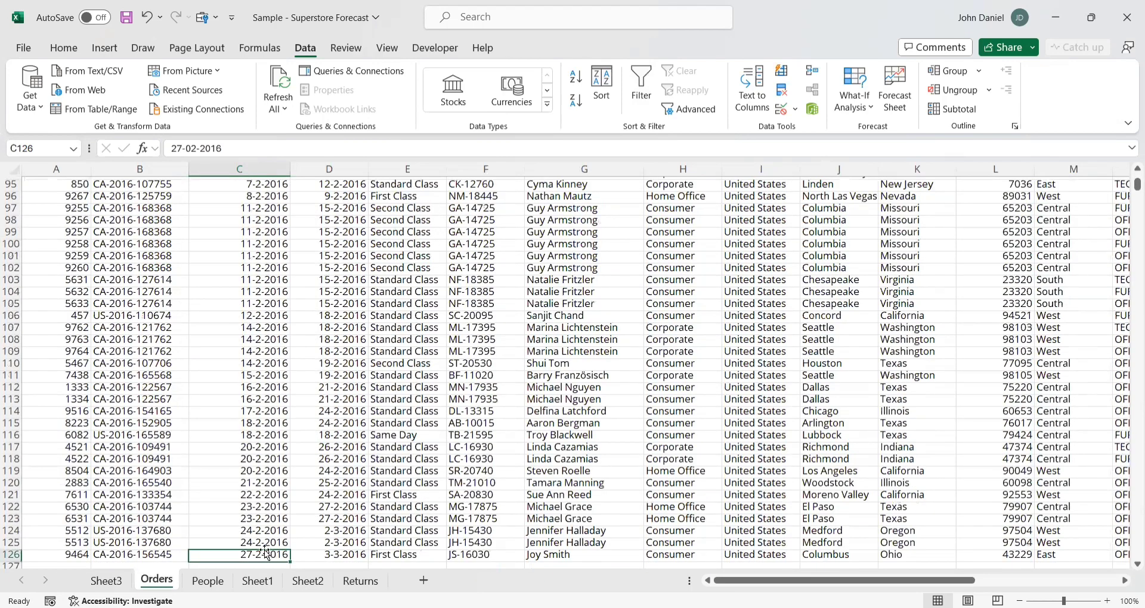
- Compare the last order date on Orders with the forecast rows on Sheet3, and inspect the Forecast(Sales) formula for 1-3-2016
left_click(107, 581)
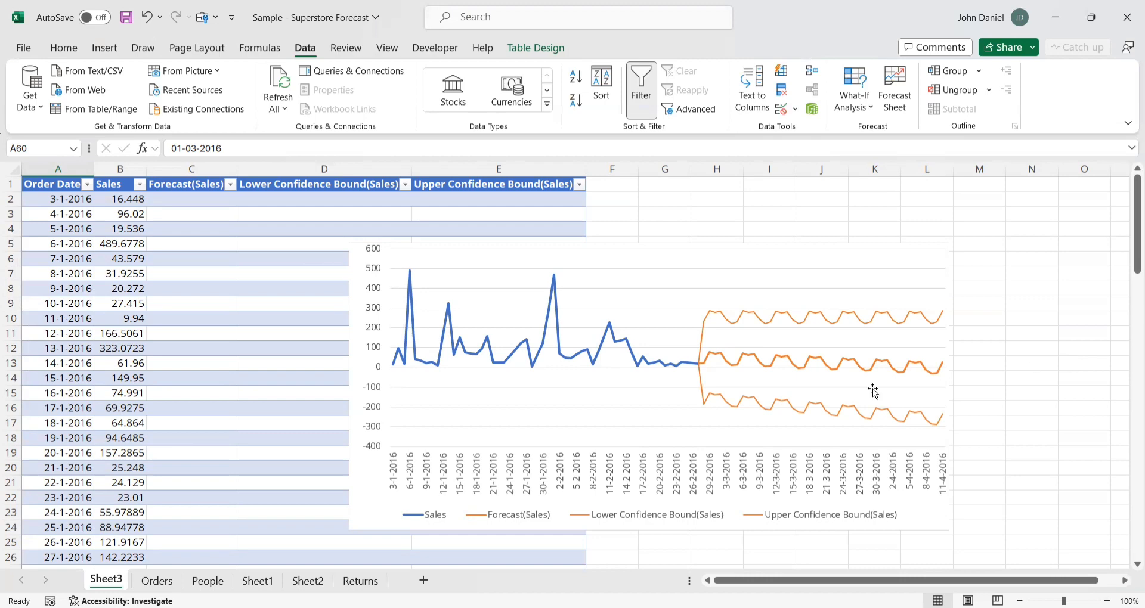
scroll(157, 389, "down", 10)
scroll(157, 389, "down", 7)
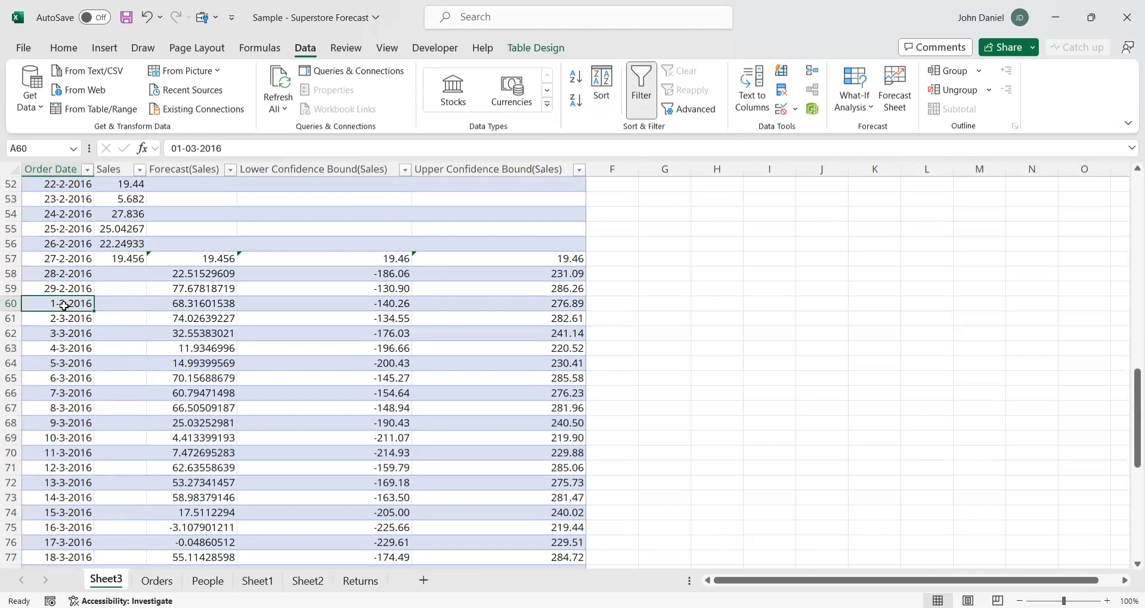
left_click(157, 580)
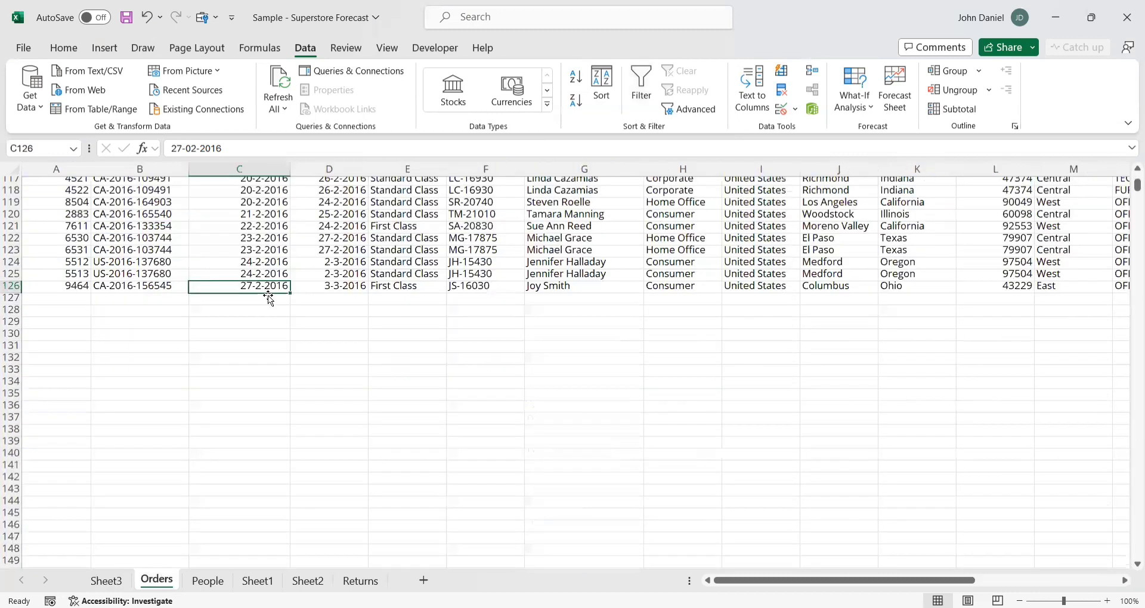
left_click(106, 581)
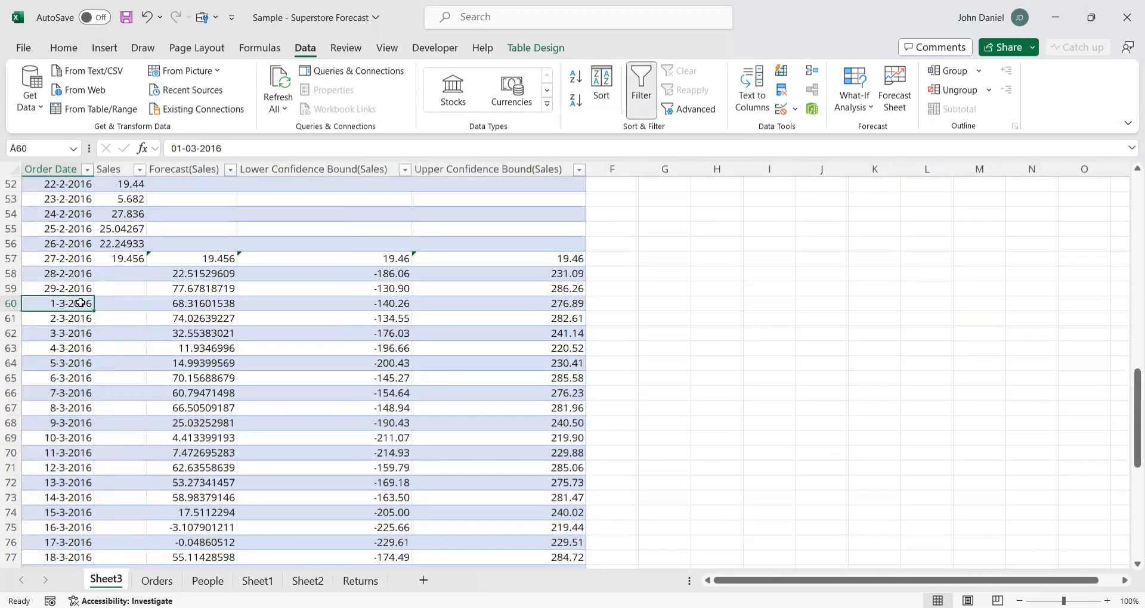
left_click(193, 304)
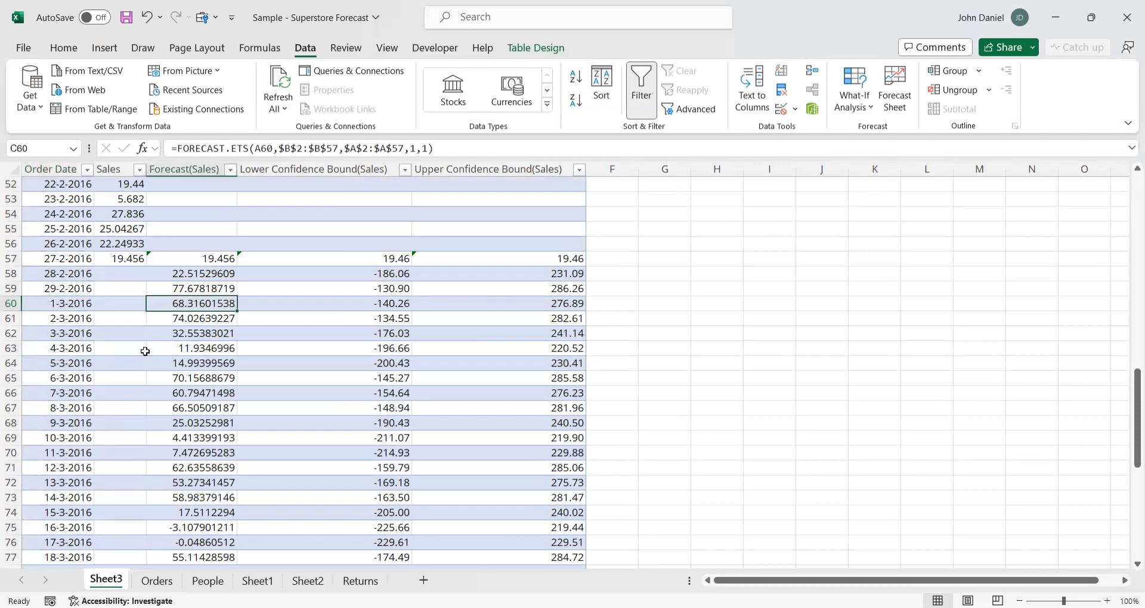
- Review the forecast values and confidence bounds down to the table's last row, and inspect the Sales line in the chart
scroll(145, 352, "up", 7)
scroll(161, 285, "down", 7)
scroll(382, 369, "down", 10)
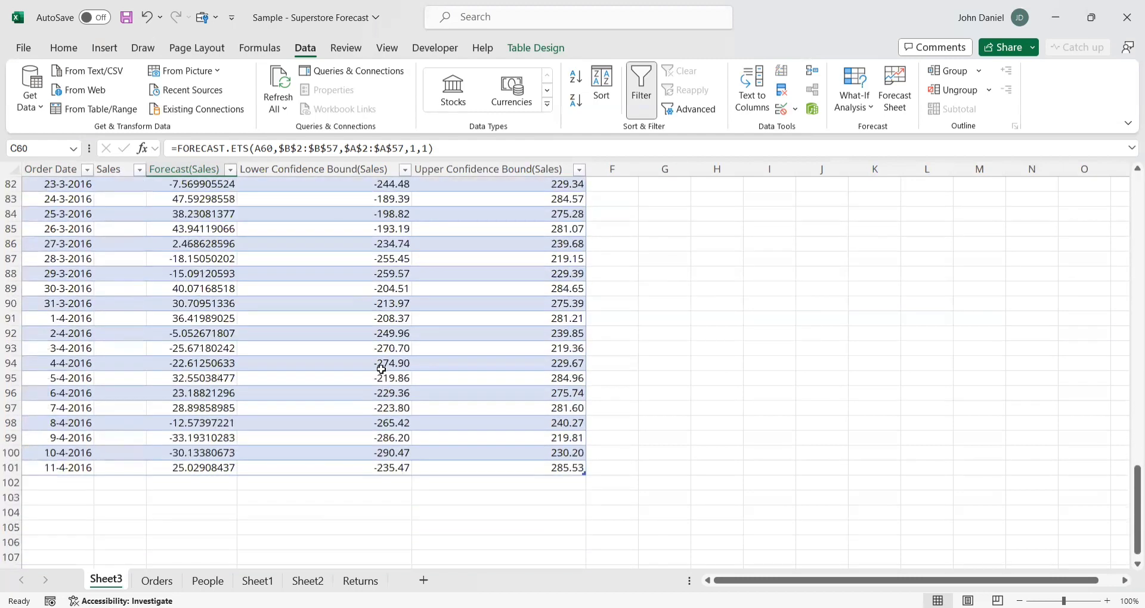
scroll(381, 369, "down", 2)
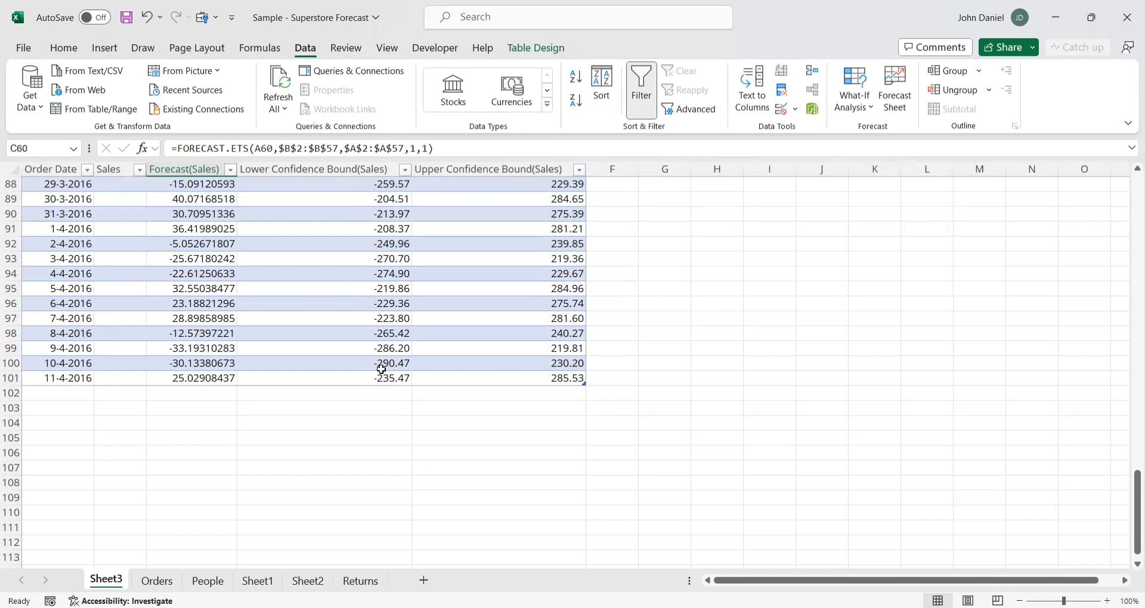
scroll(537, 352, "up", 7)
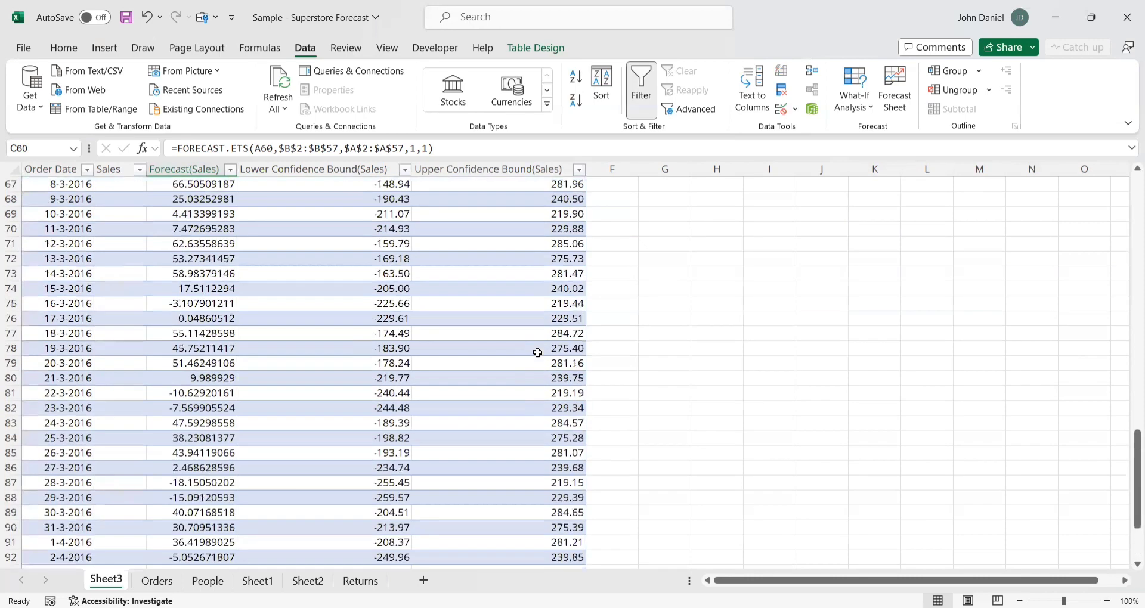
scroll(537, 353, "up", 20)
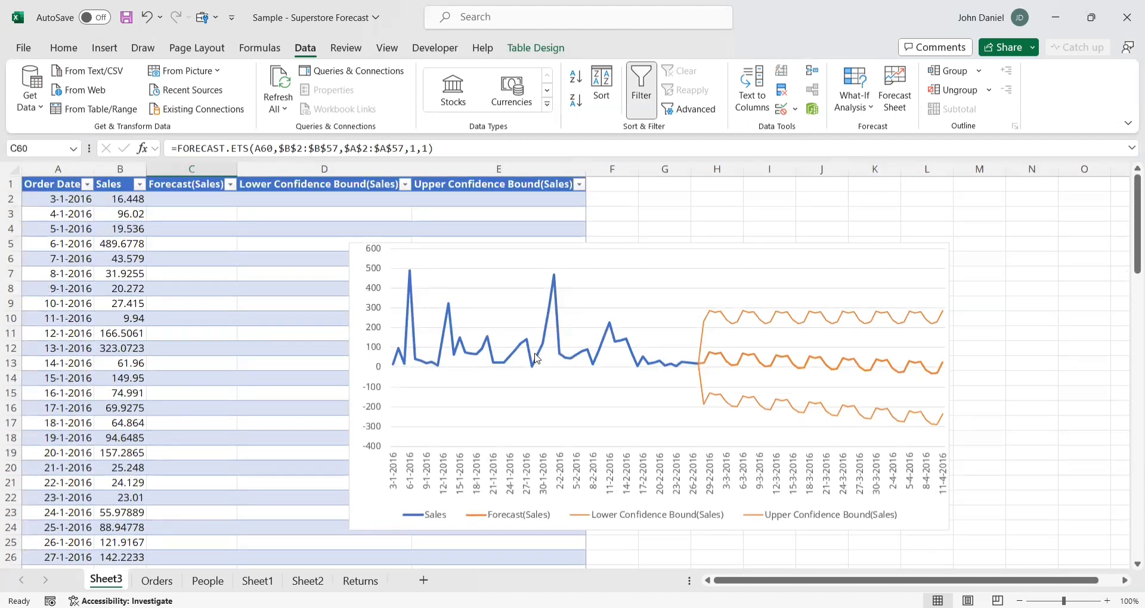
mouse_move(536, 358)
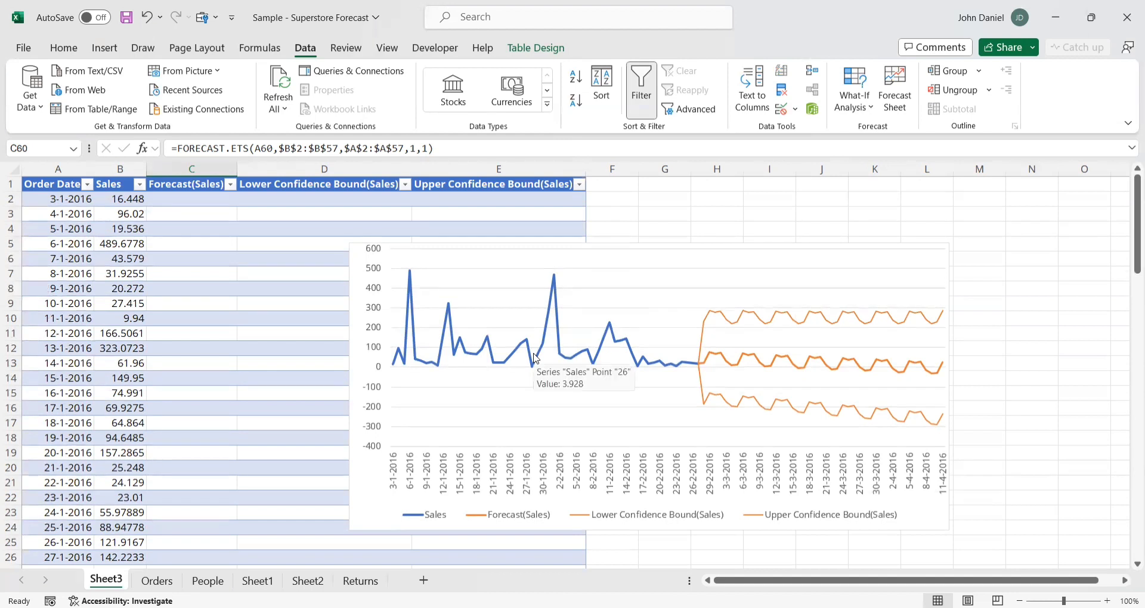